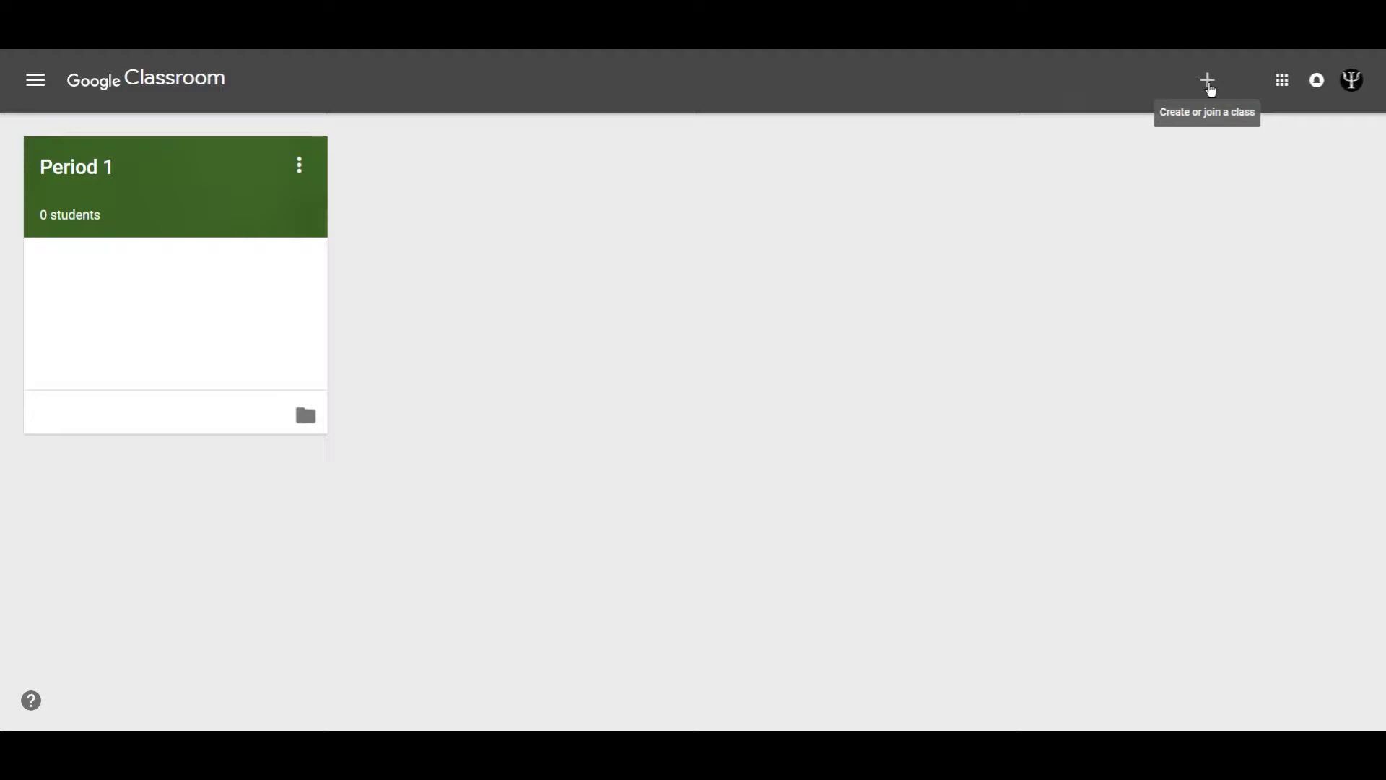
Start creating a new class and accept the notice about not using Classroom at a school with students
{"action": "left_click", "coordinate": [1211, 88]}
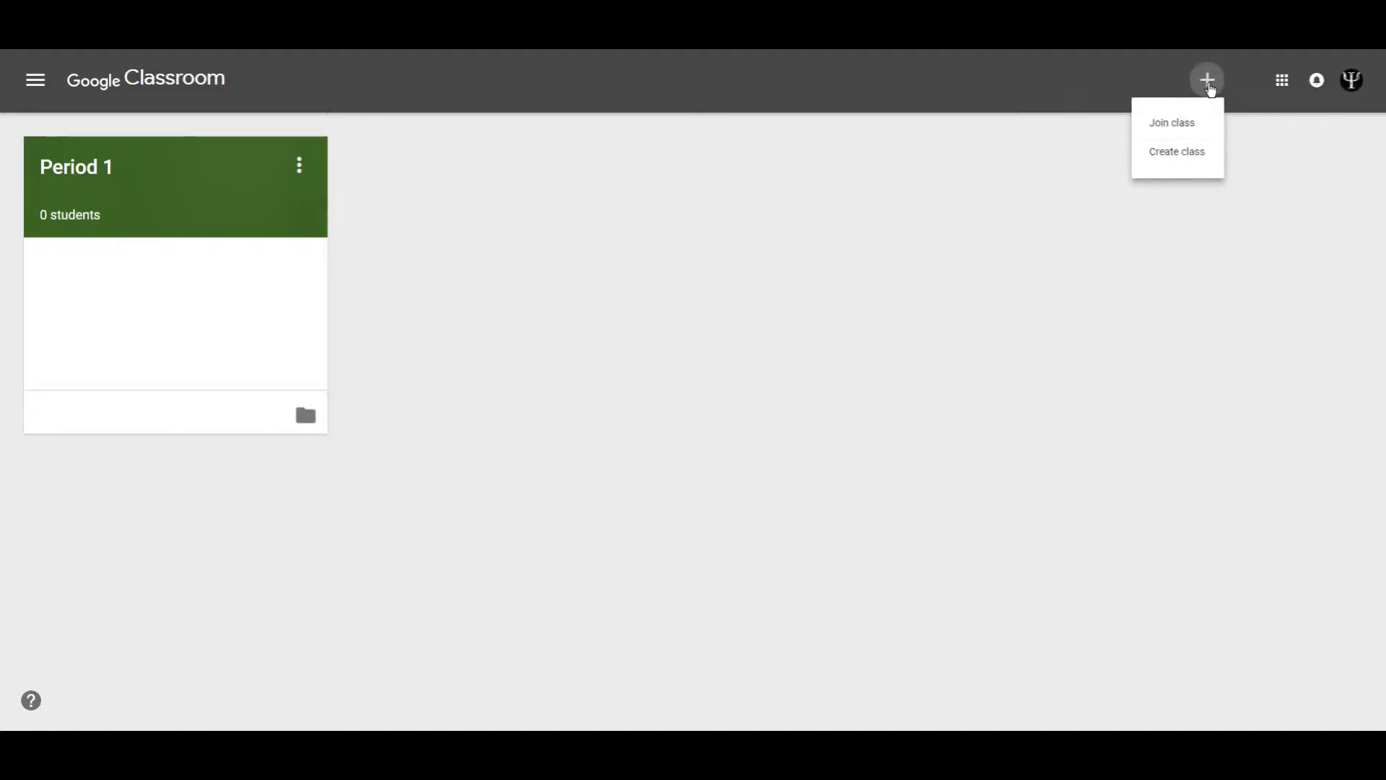
{"action": "left_click", "coordinate": [1189, 156]}
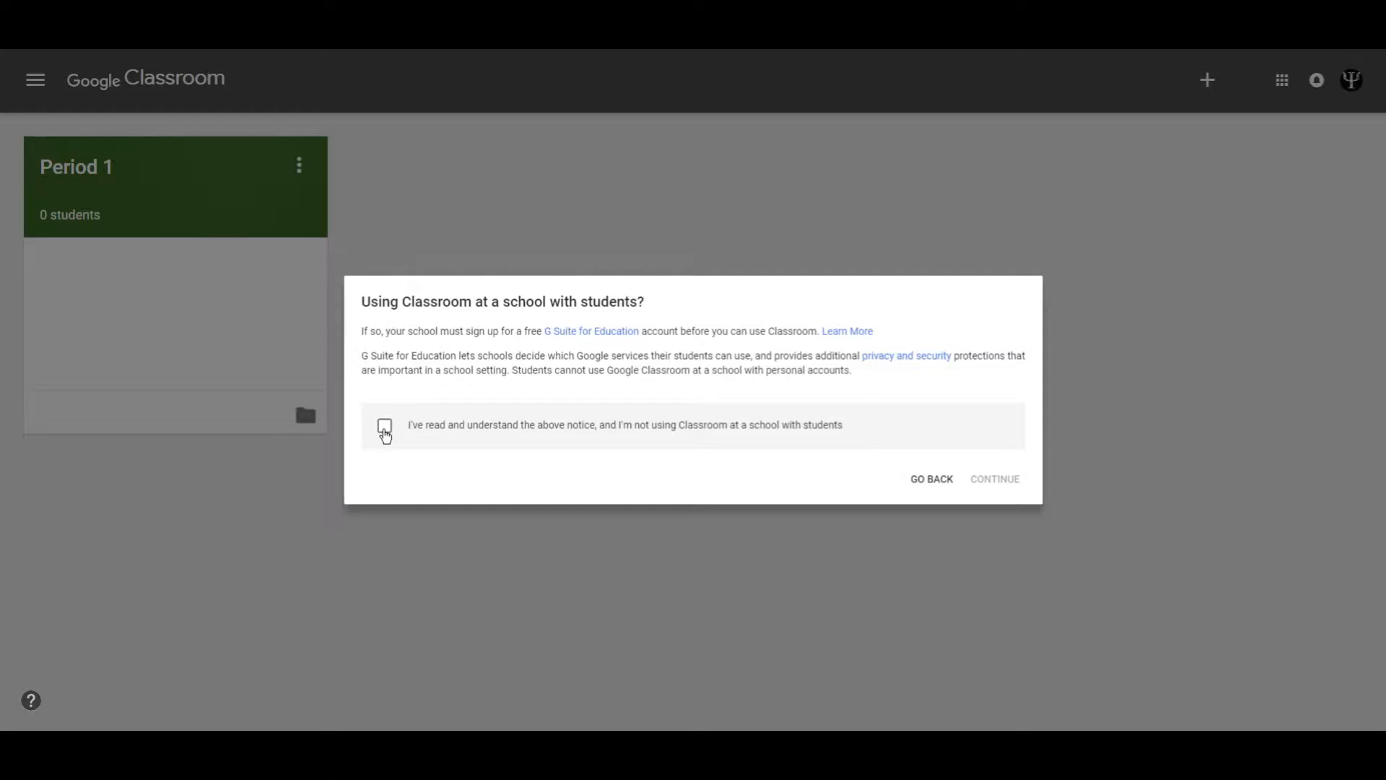
{"action": "left_click", "coordinate": [385, 429]}
{"action": "left_click", "coordinate": [995, 481]}
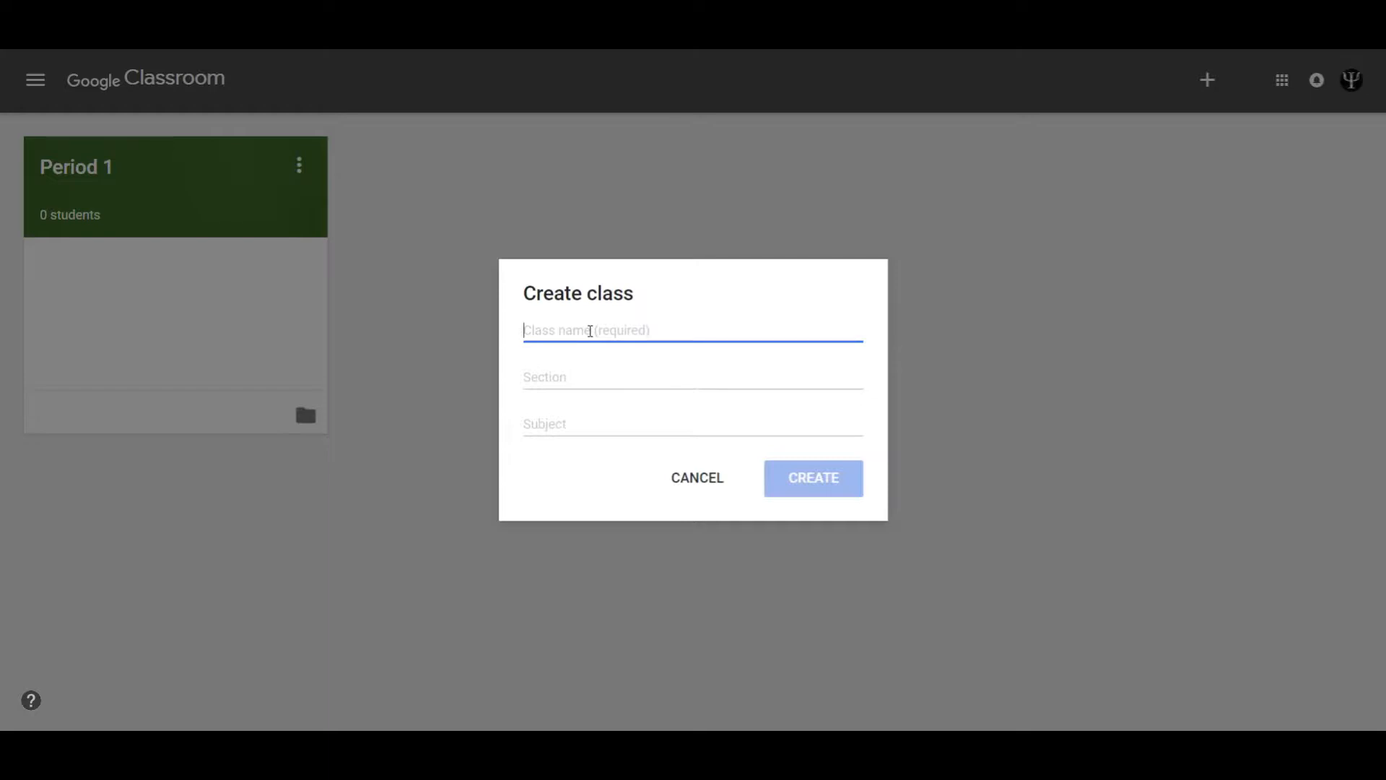
Create the class with the name "Period 1" and the subject "World History", and dismiss the introductory tip
{"action": "type", "text": "Period 1"}
{"action": "key", "text": "Tab"}
{"action": "key", "text": "Tab"}
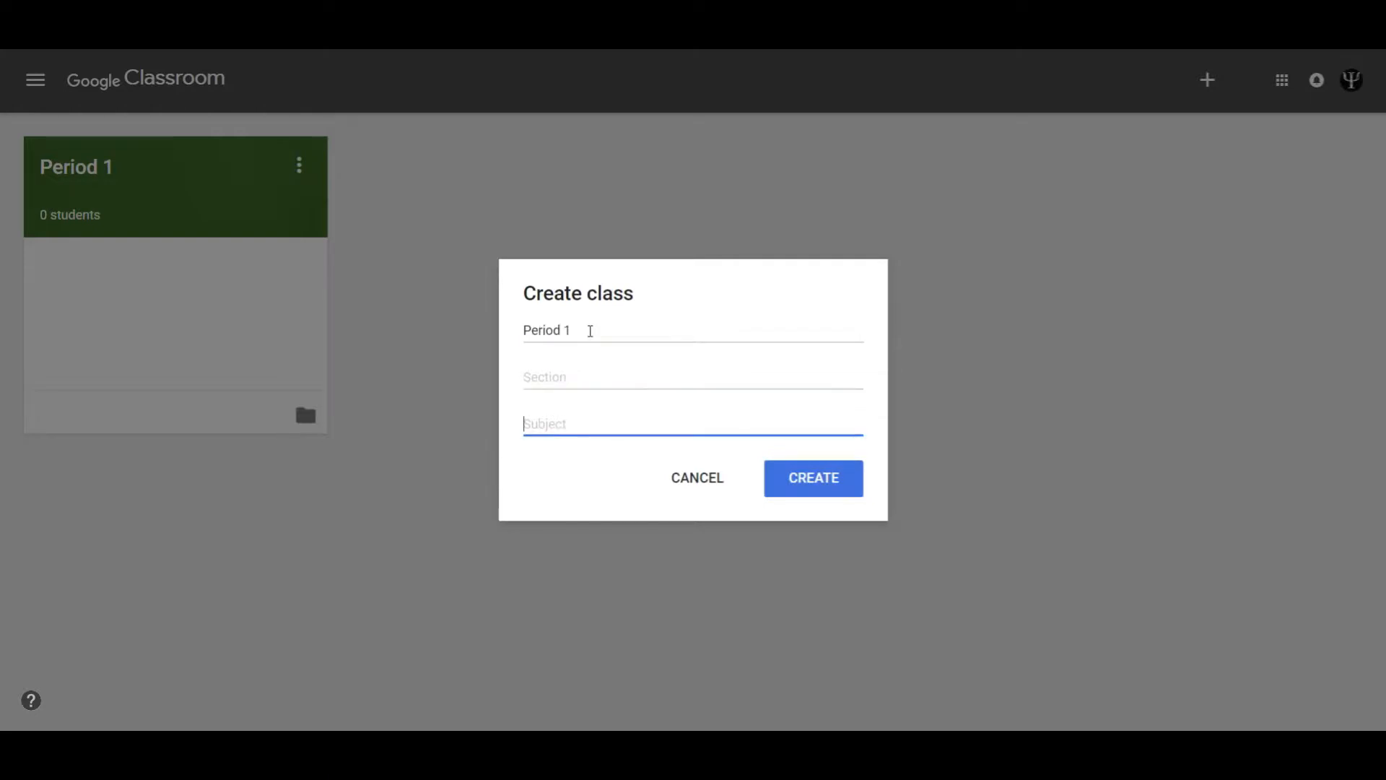
{"action": "type", "text": "World"}
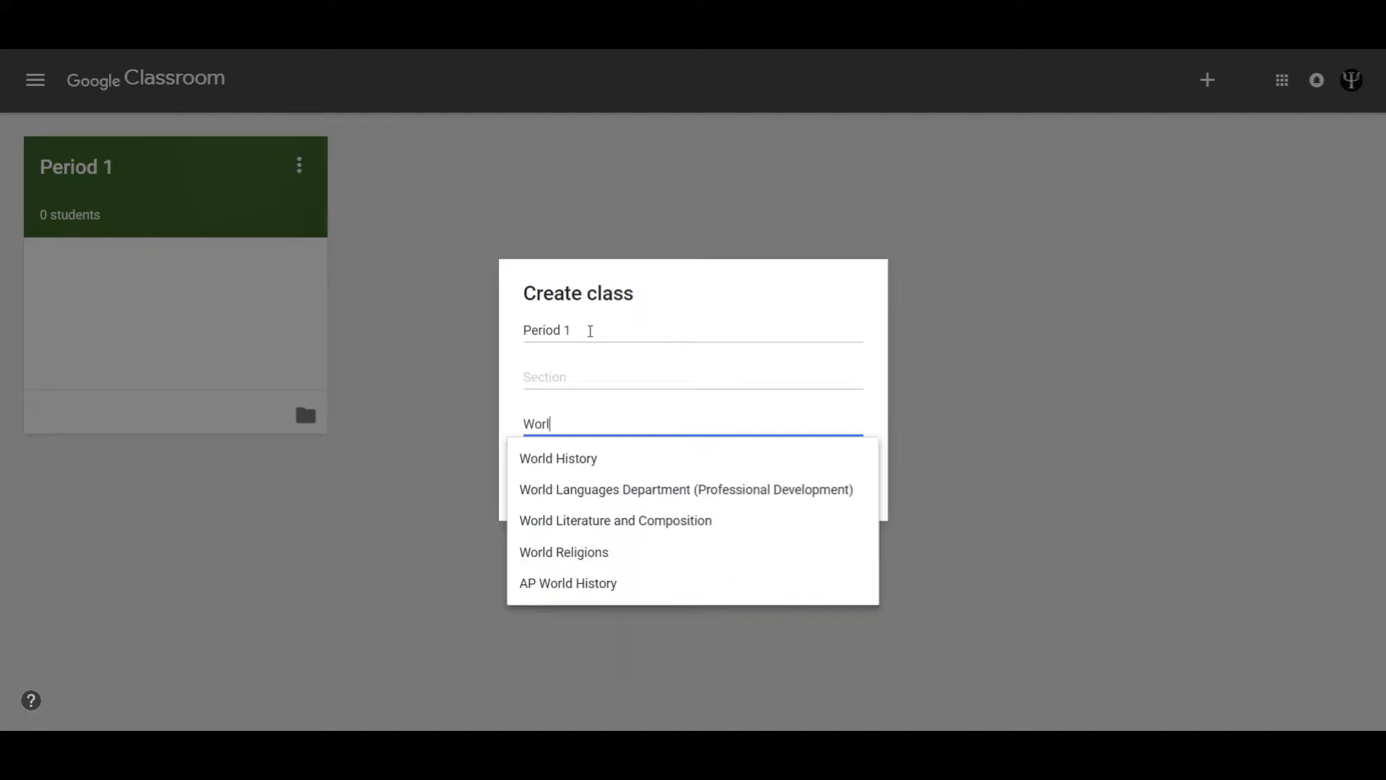
{"action": "type", "text": "d Hi"}
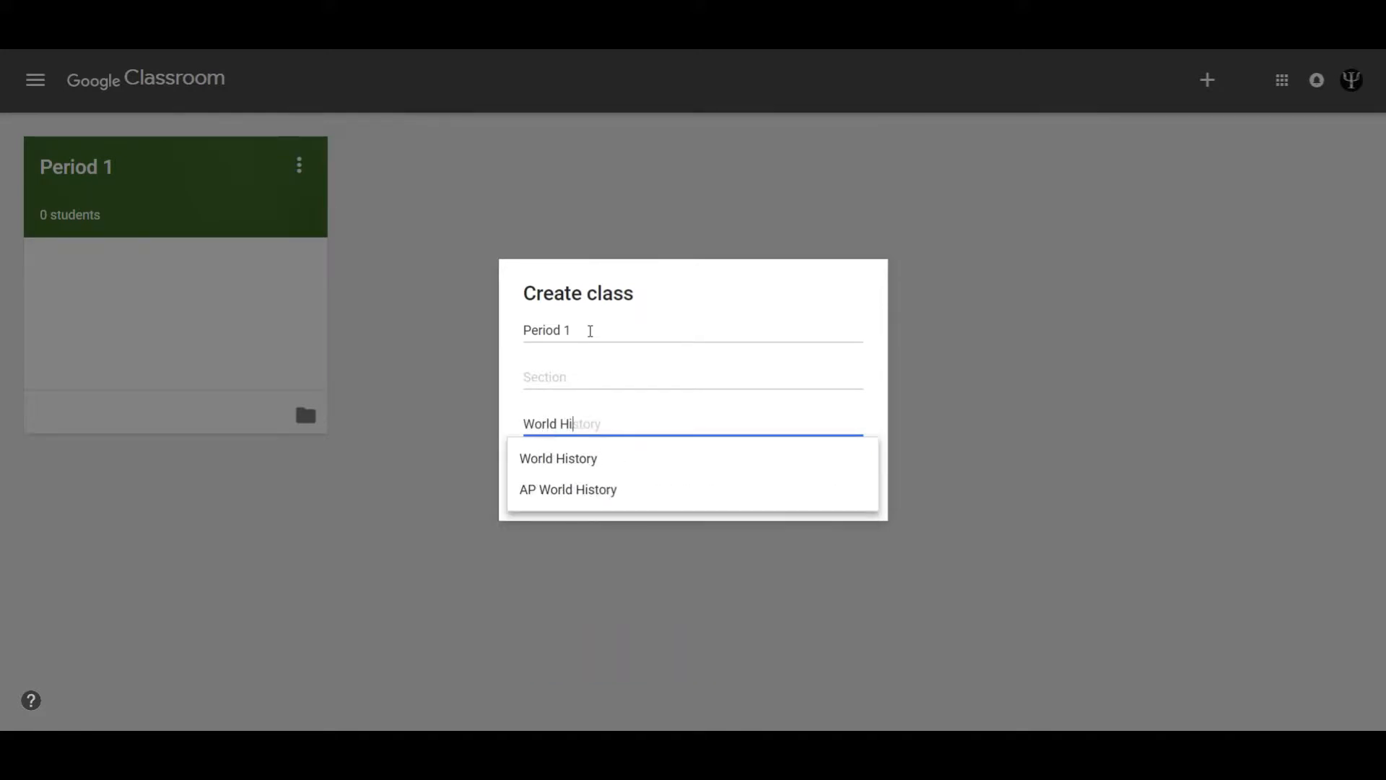
{"action": "type", "text": "story"}
{"action": "key", "text": "Return"}
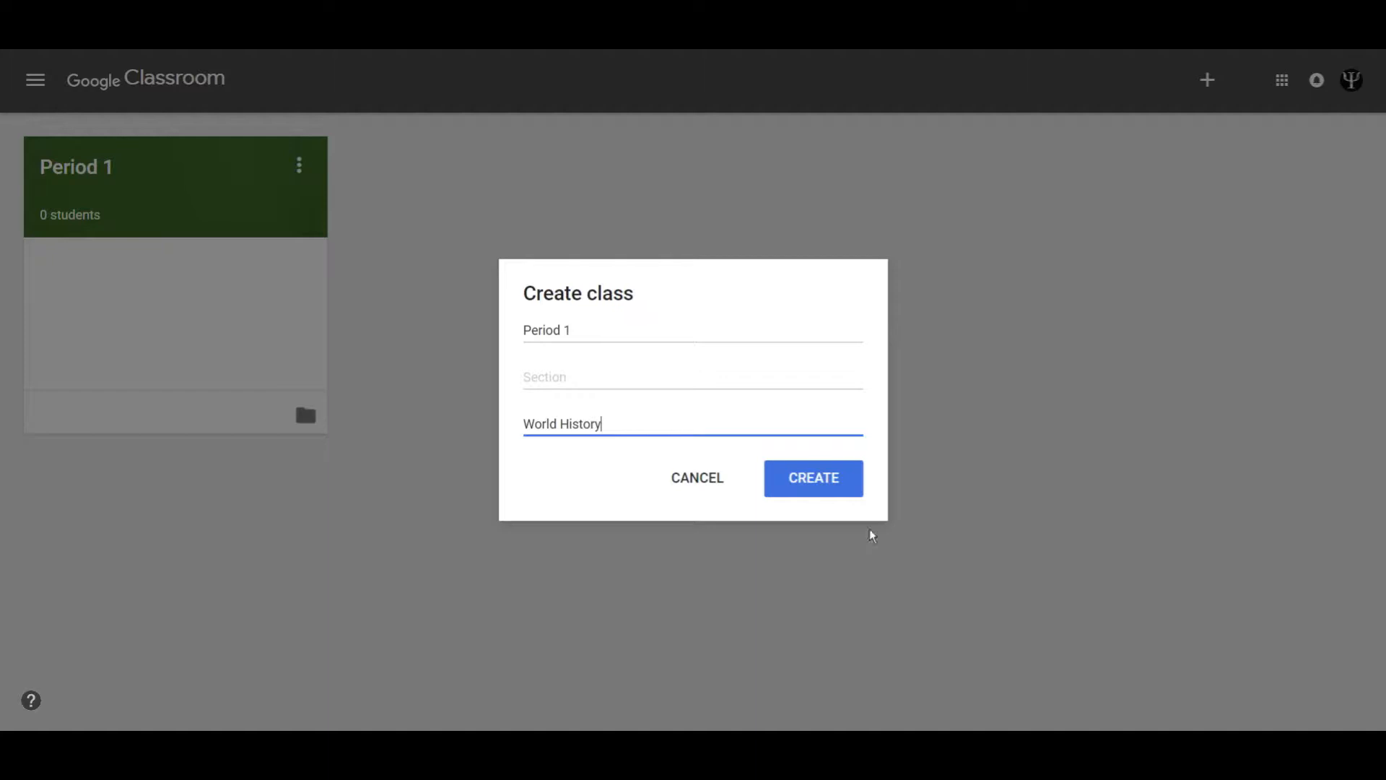
{"action": "left_click", "coordinate": [813, 480]}
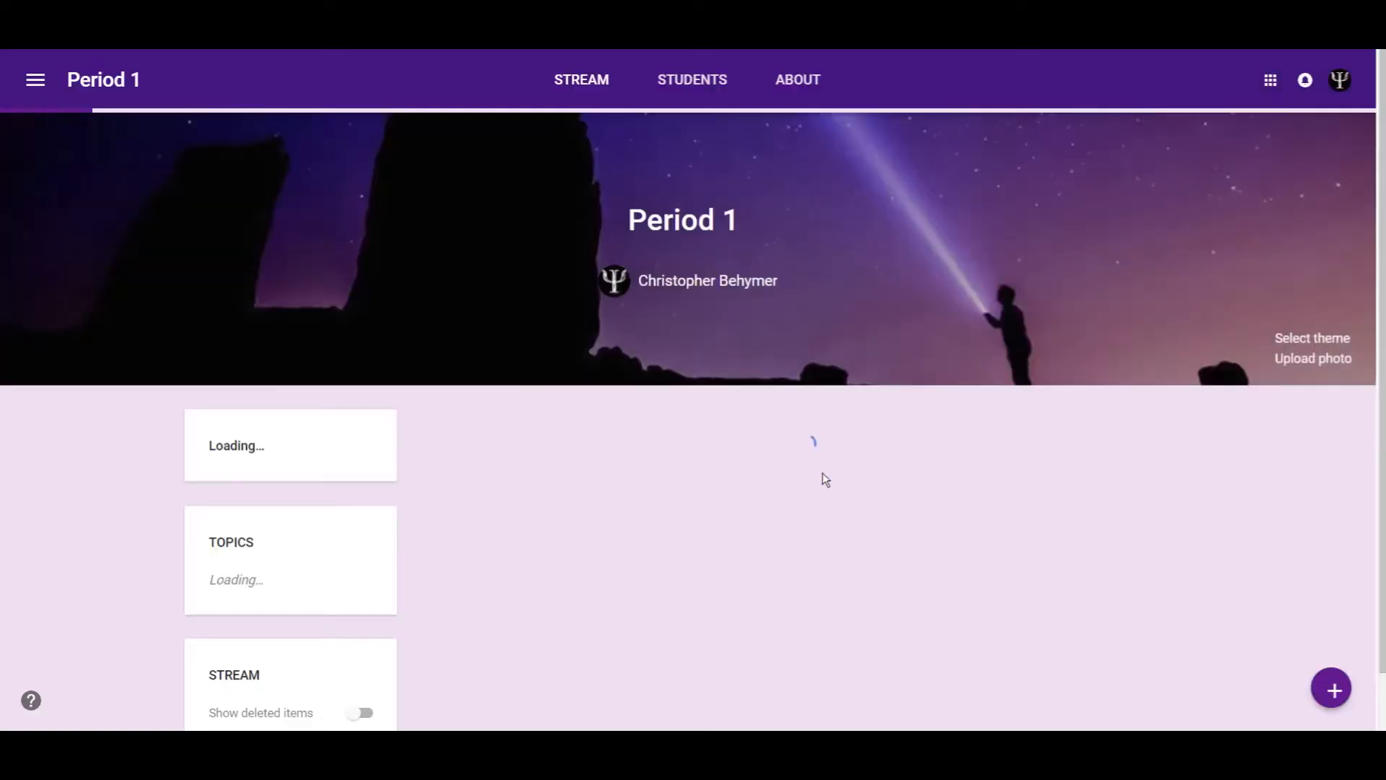
{"action": "scroll", "coordinate": [794, 465], "scroll_direction": "down", "scroll_amount": 2}
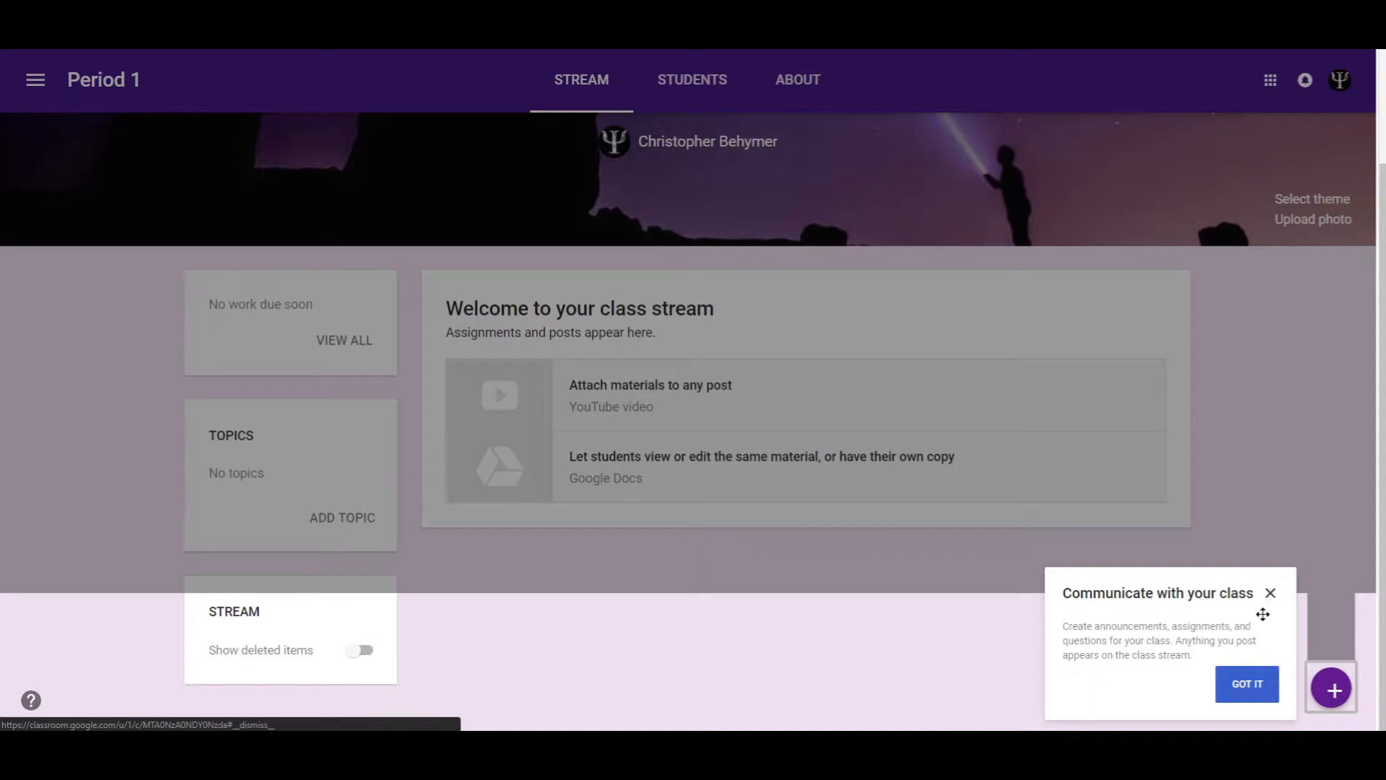
{"action": "left_click", "coordinate": [1248, 685]}
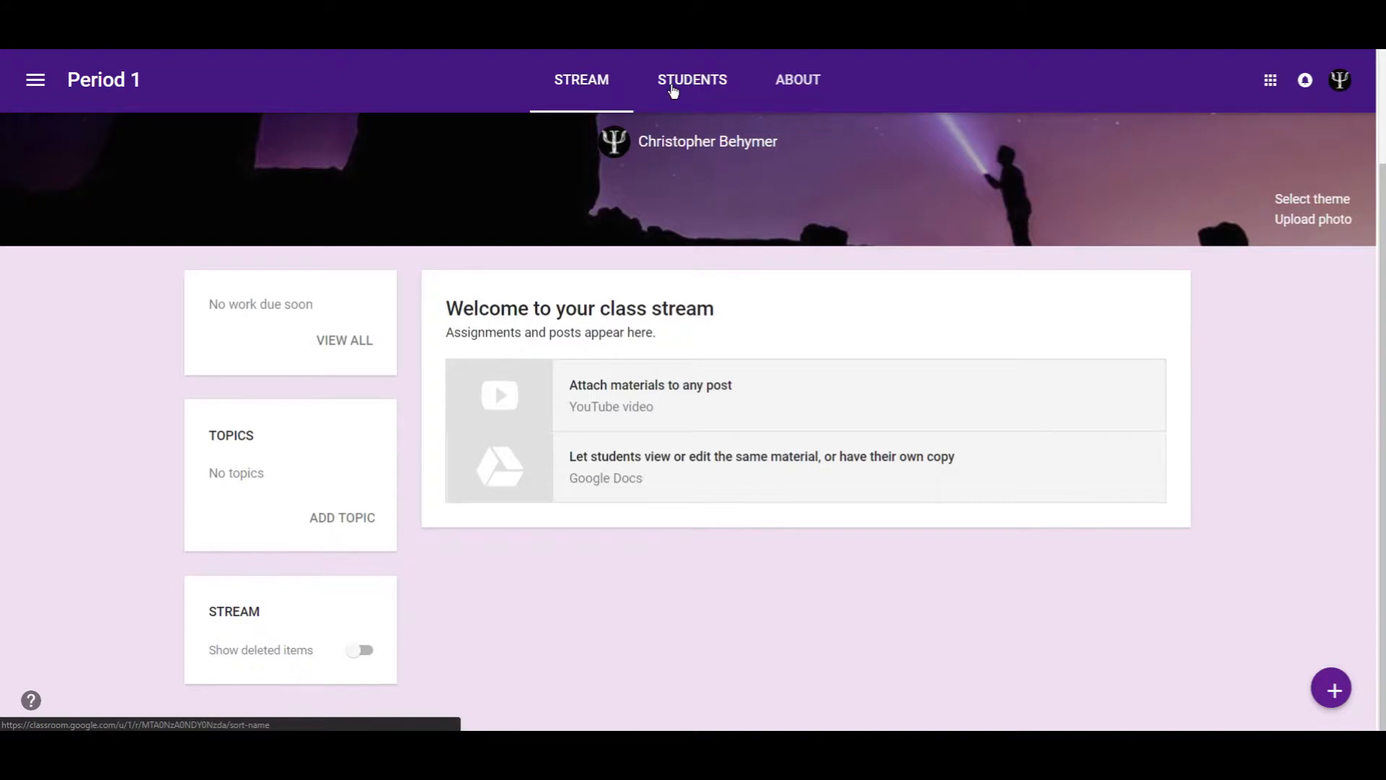
Set the student permissions of the class to "Only teachers can post or comment"
{"action": "left_click", "coordinate": [673, 88]}
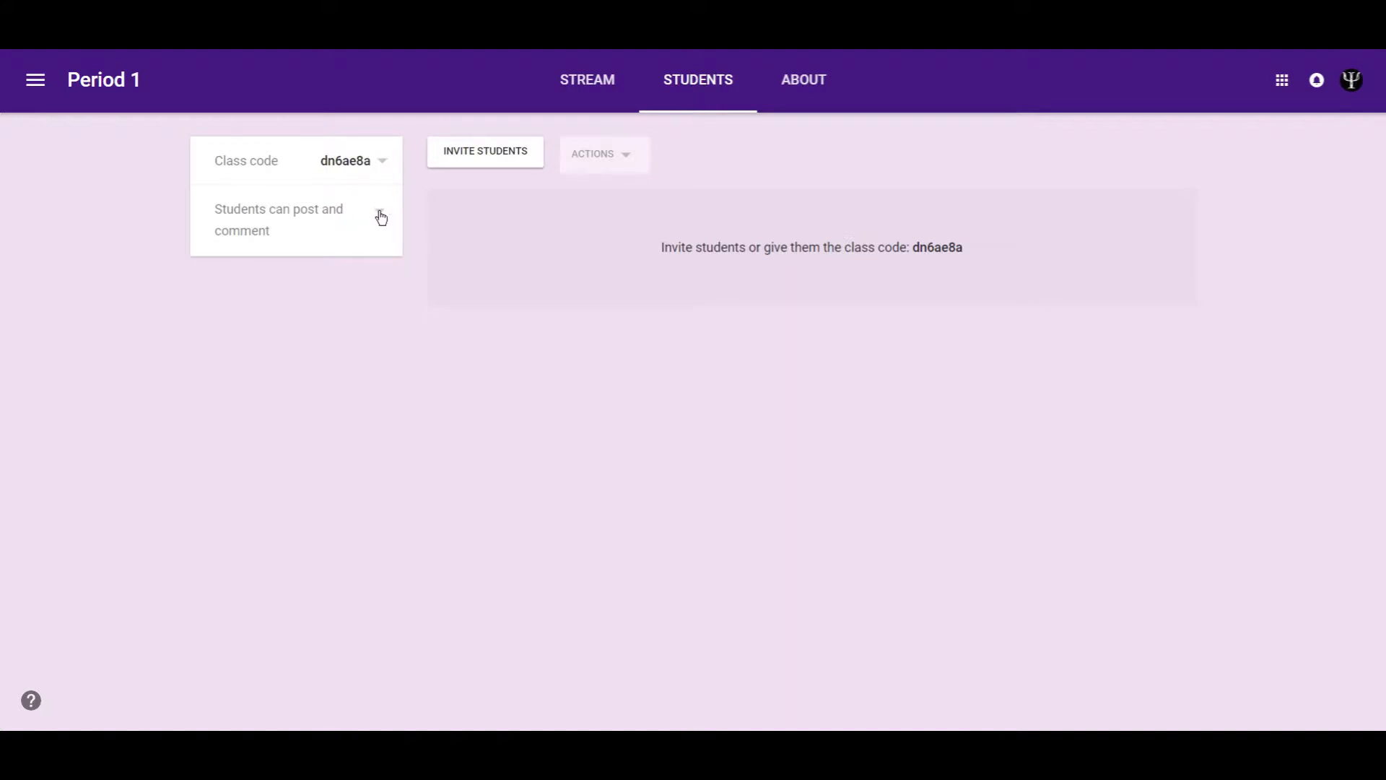
{"action": "left_click", "coordinate": [381, 218]}
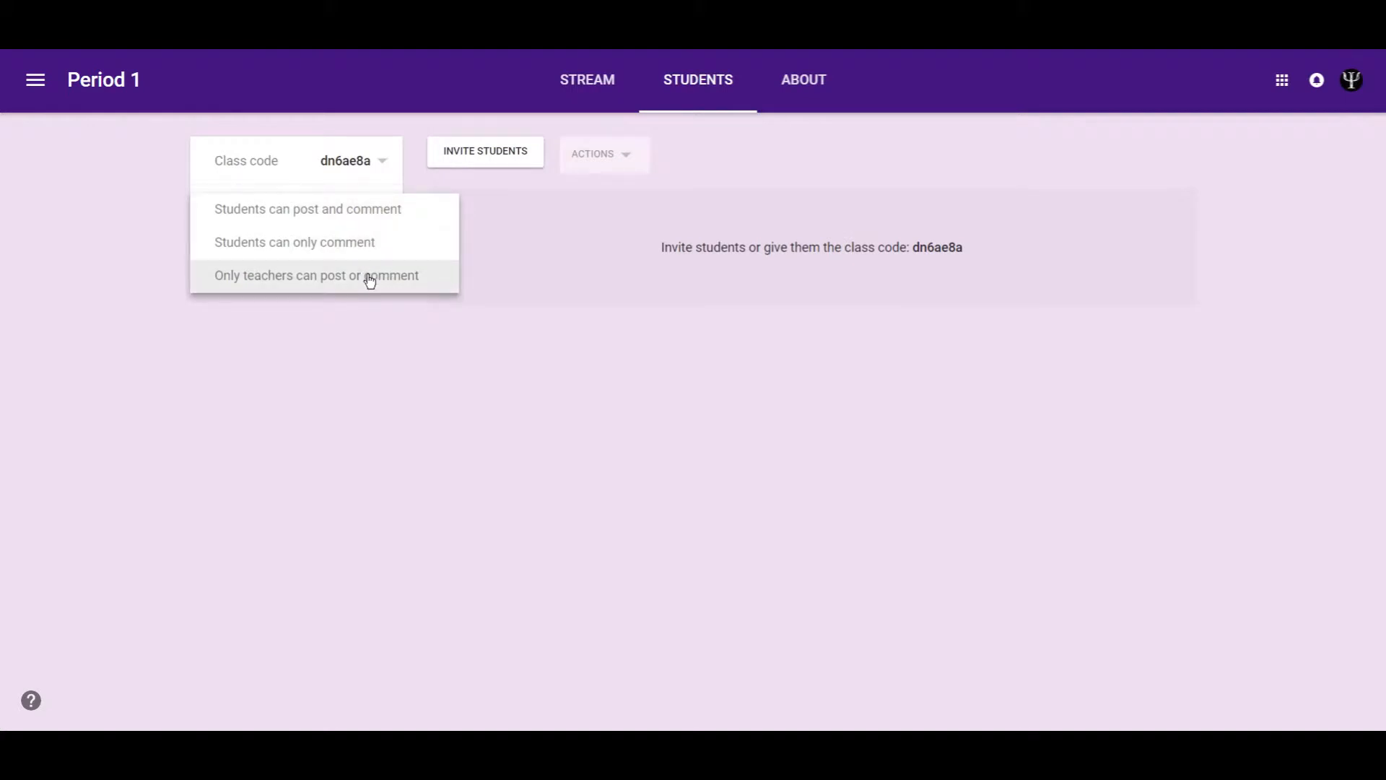
{"action": "left_click", "coordinate": [260, 283]}
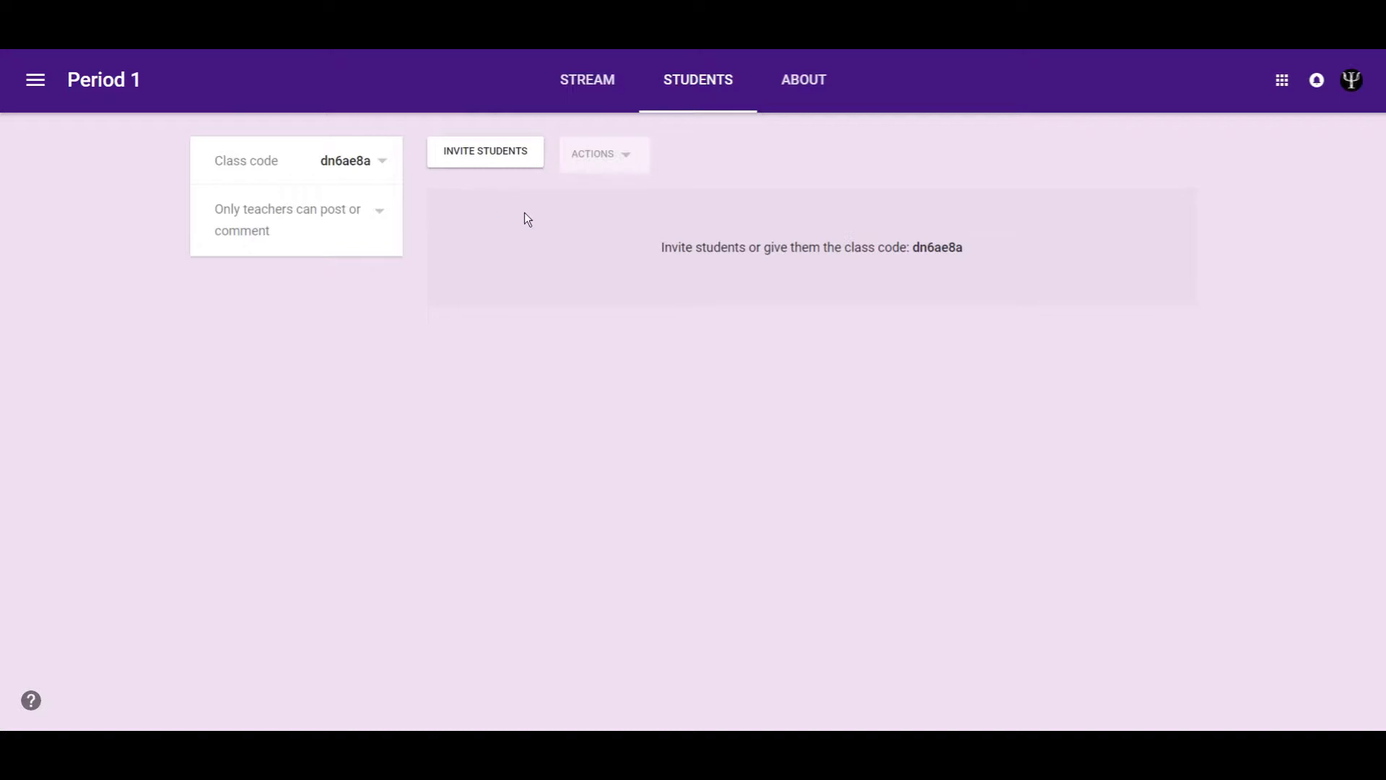
Display the class code enlarged, copy it to the clipboard and close the enlarged view
{"action": "left_click", "coordinate": [382, 165]}
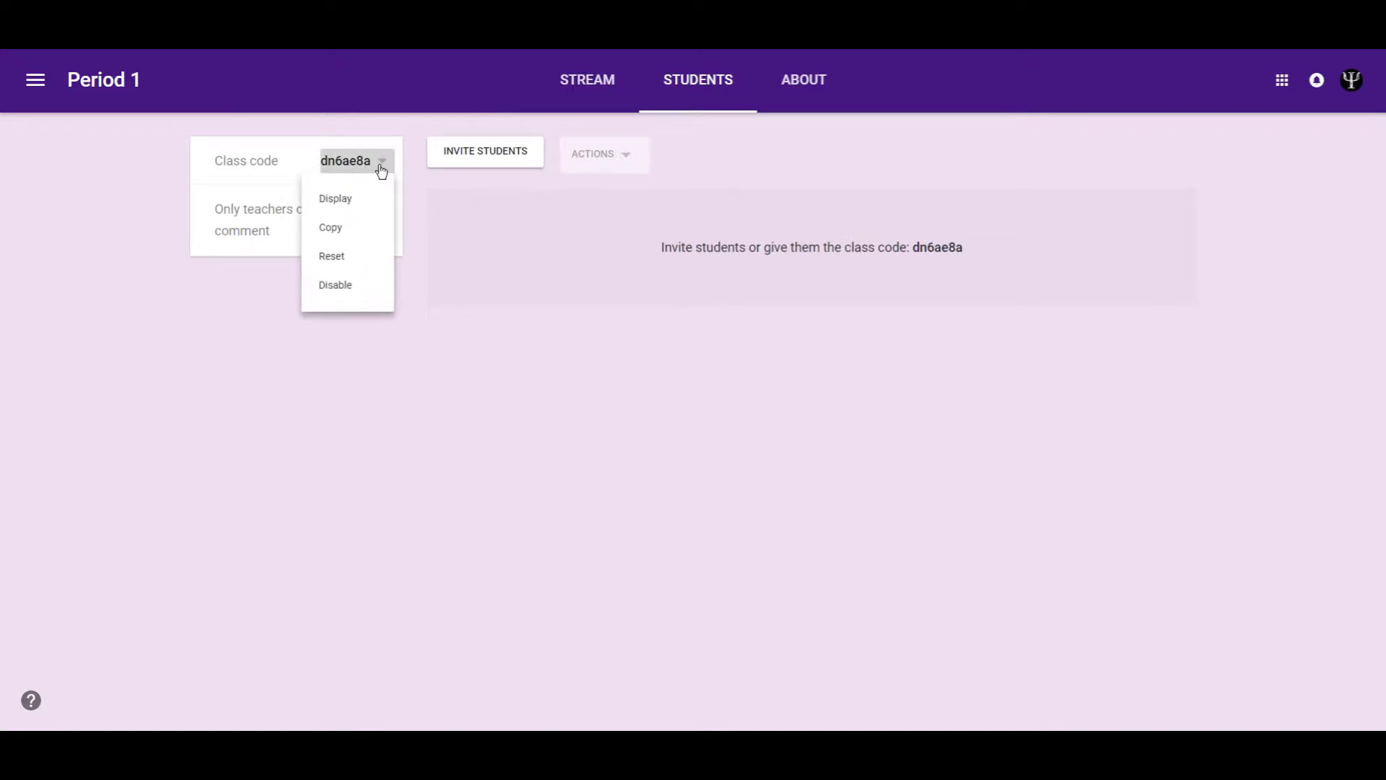
{"action": "left_click", "coordinate": [344, 201]}
{"action": "left_click_drag", "start_coordinate": [460, 390], "coordinate": [939, 399]}
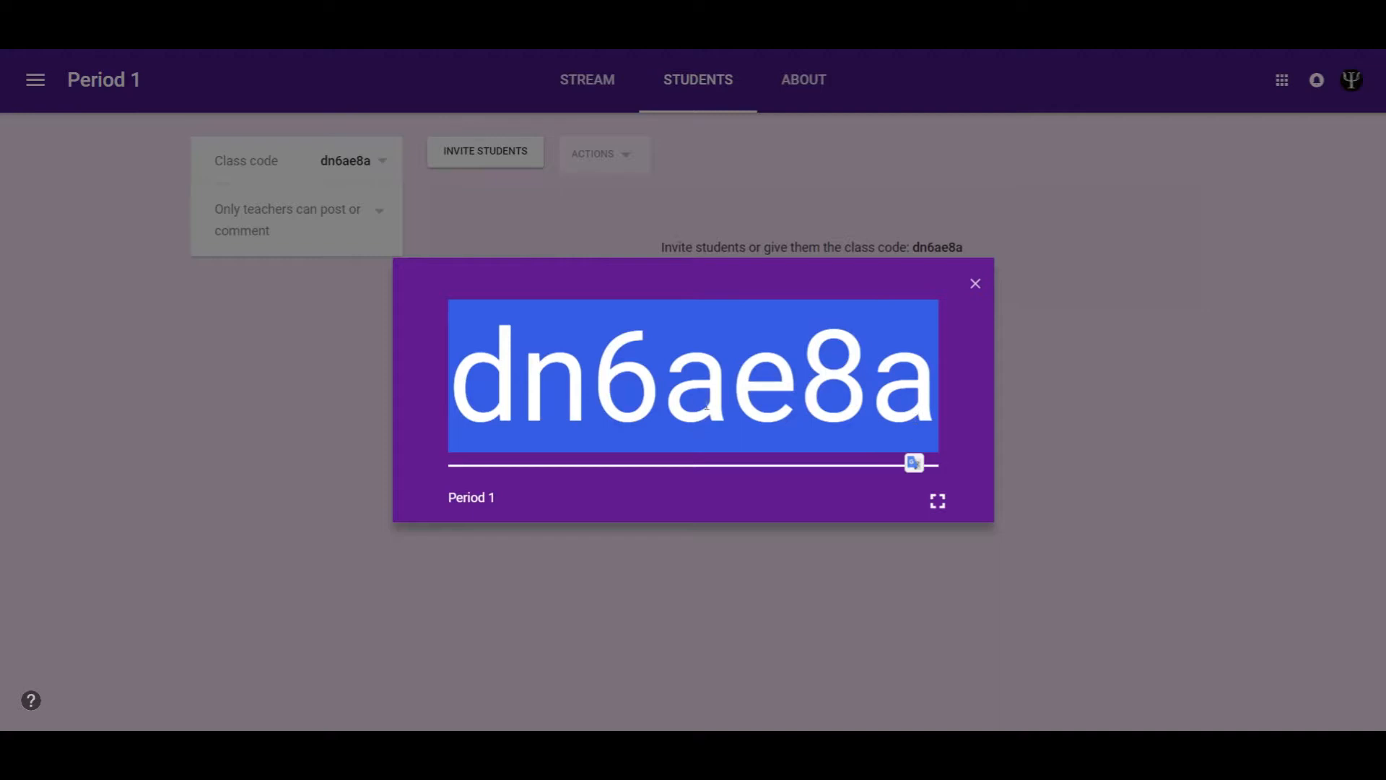
{"action": "right_click", "coordinate": [730, 376]}
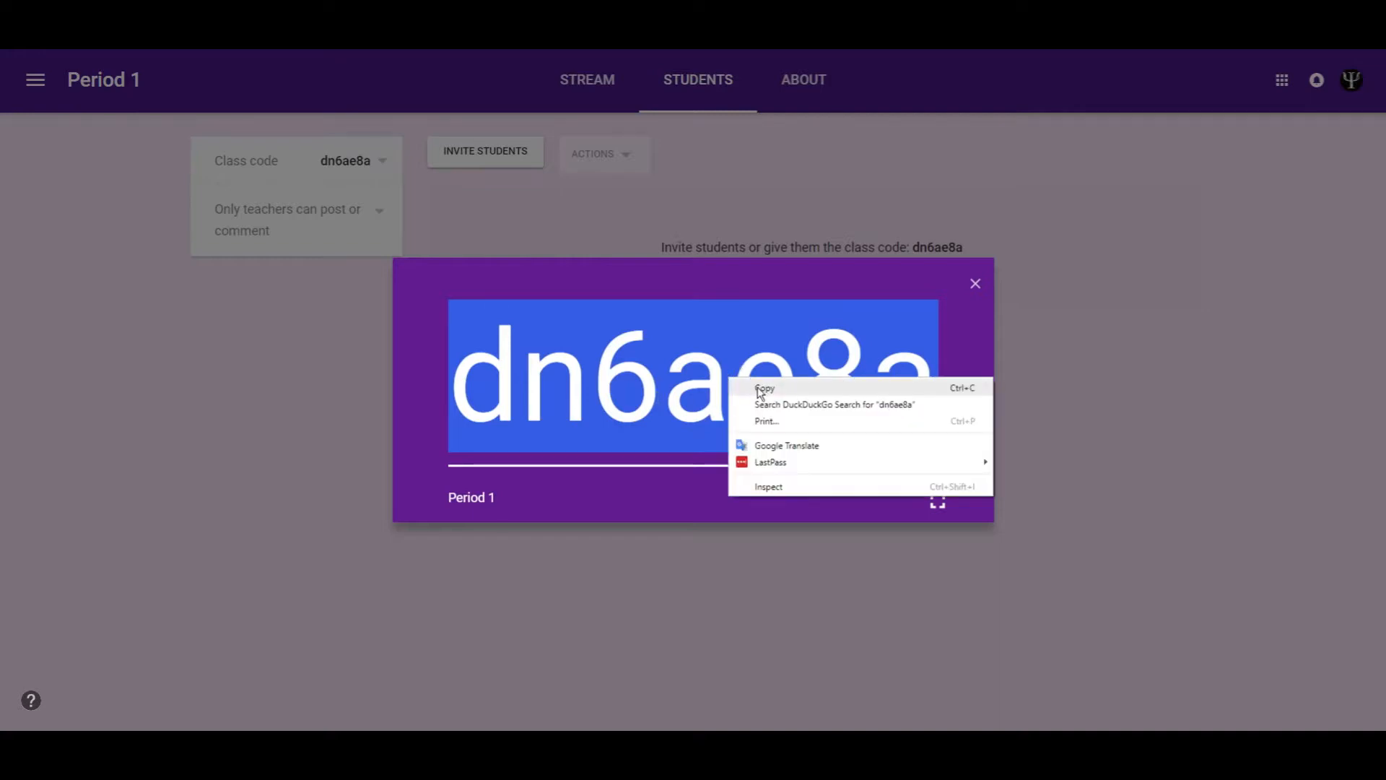
{"action": "left_click", "coordinate": [763, 389]}
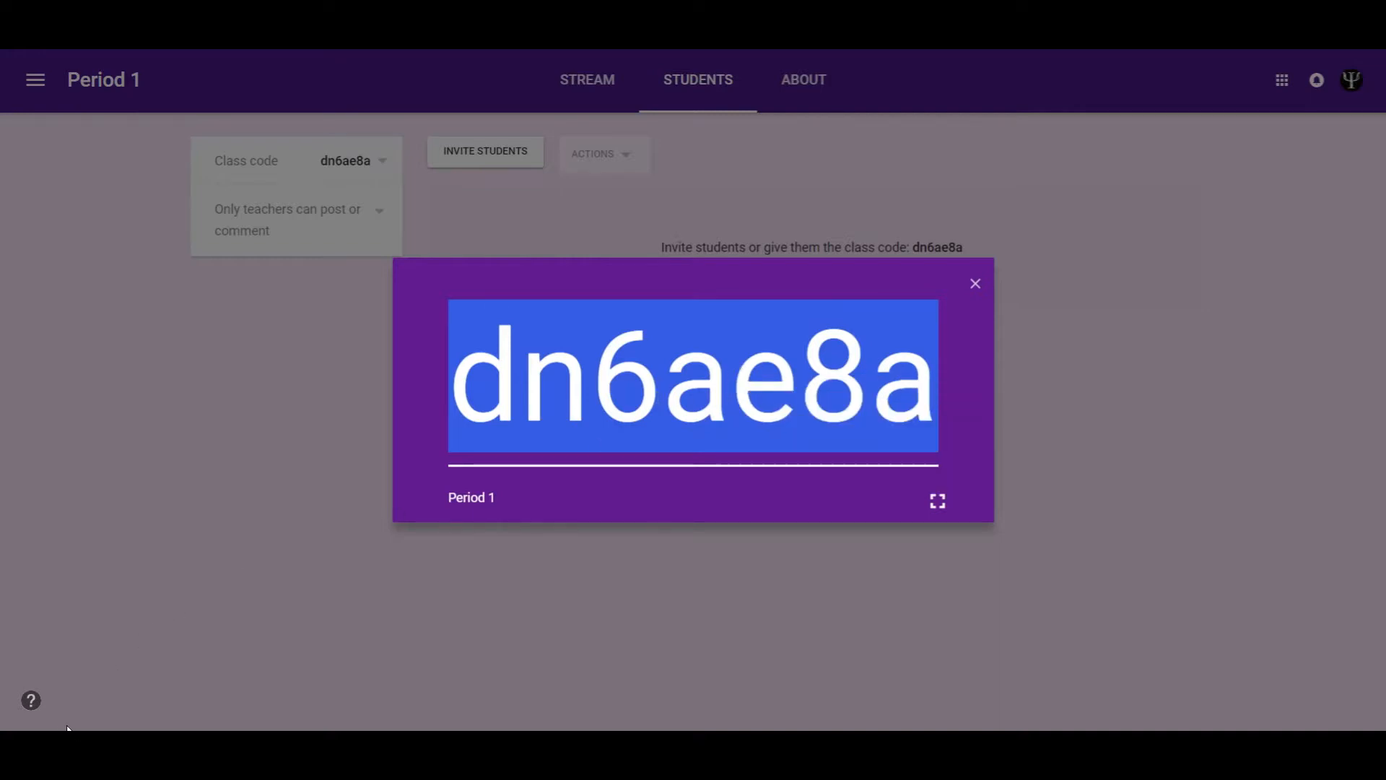
{"action": "left_click", "coordinate": [17, 747]}
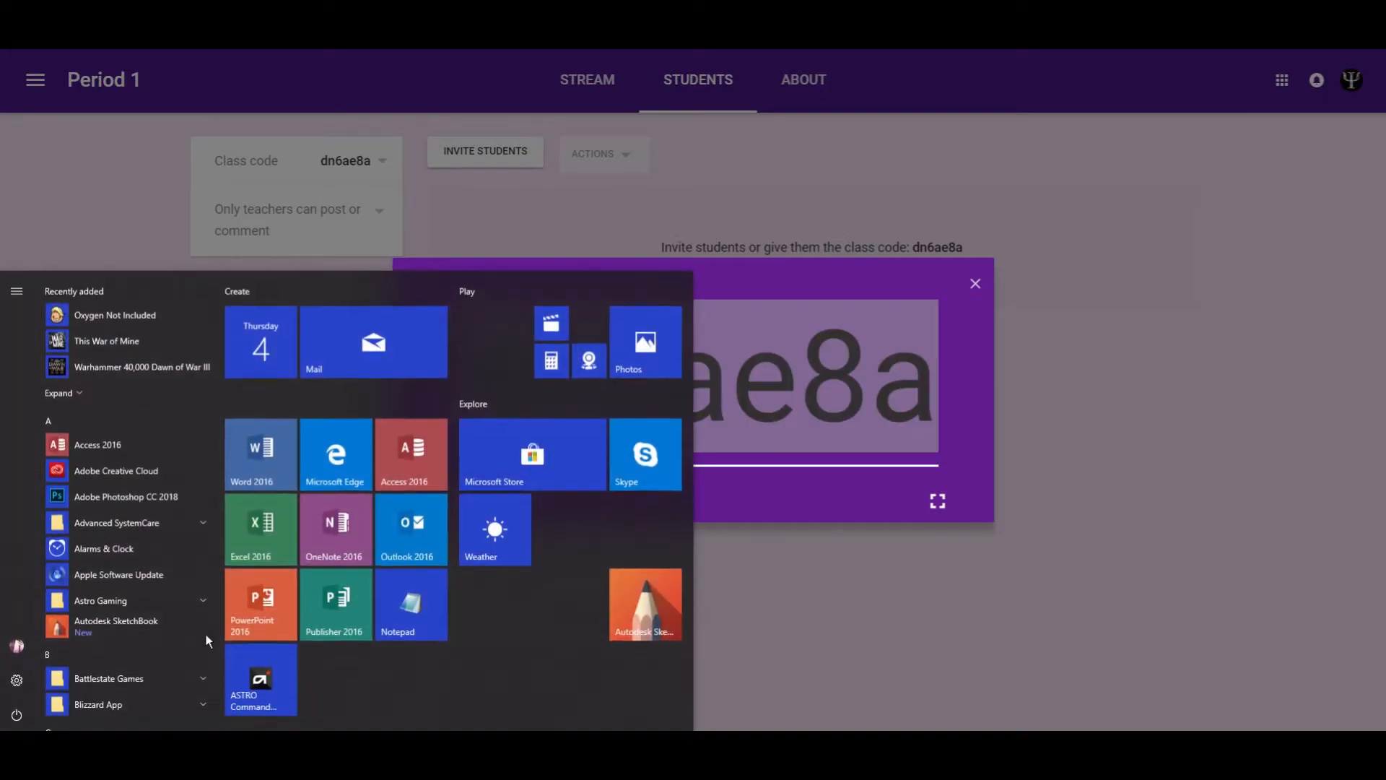
{"action": "left_click", "coordinate": [924, 440]}
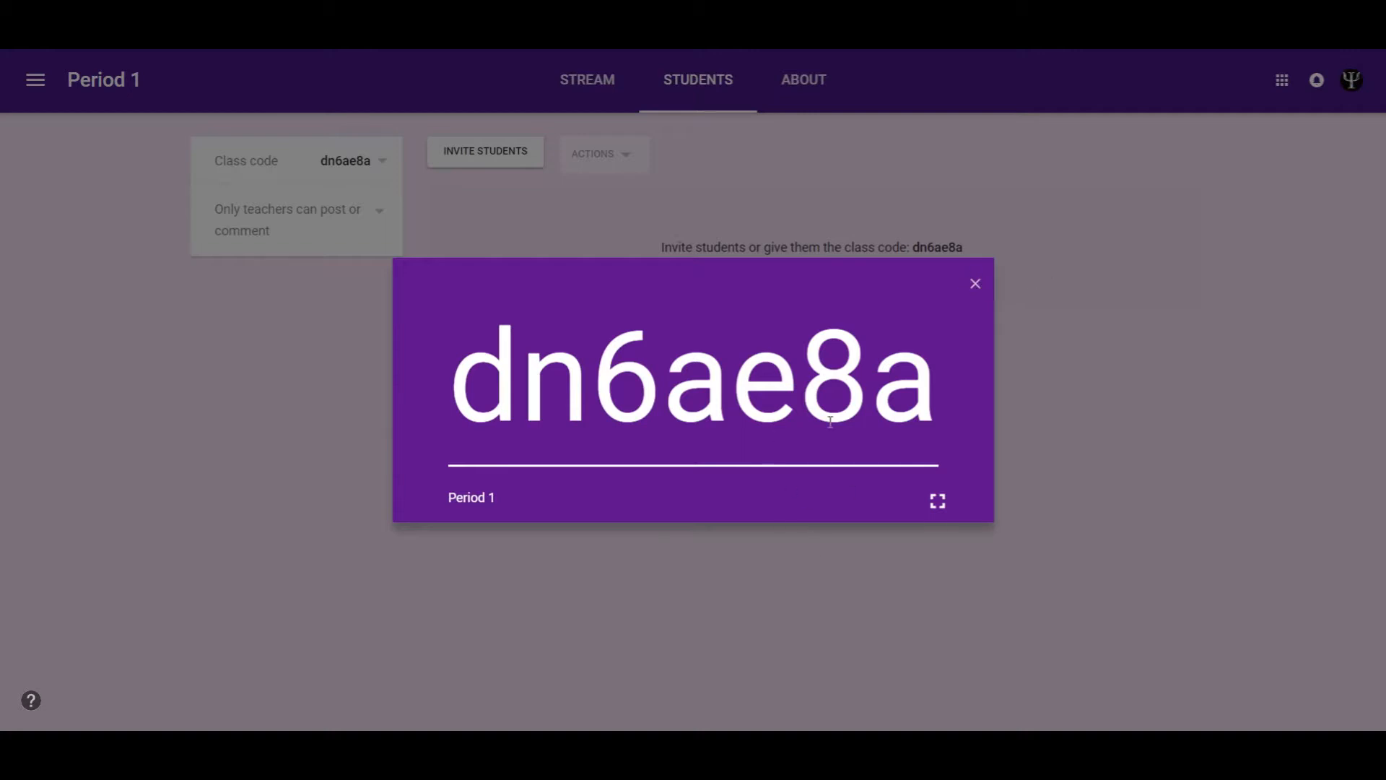
{"action": "left_click", "coordinate": [975, 285]}
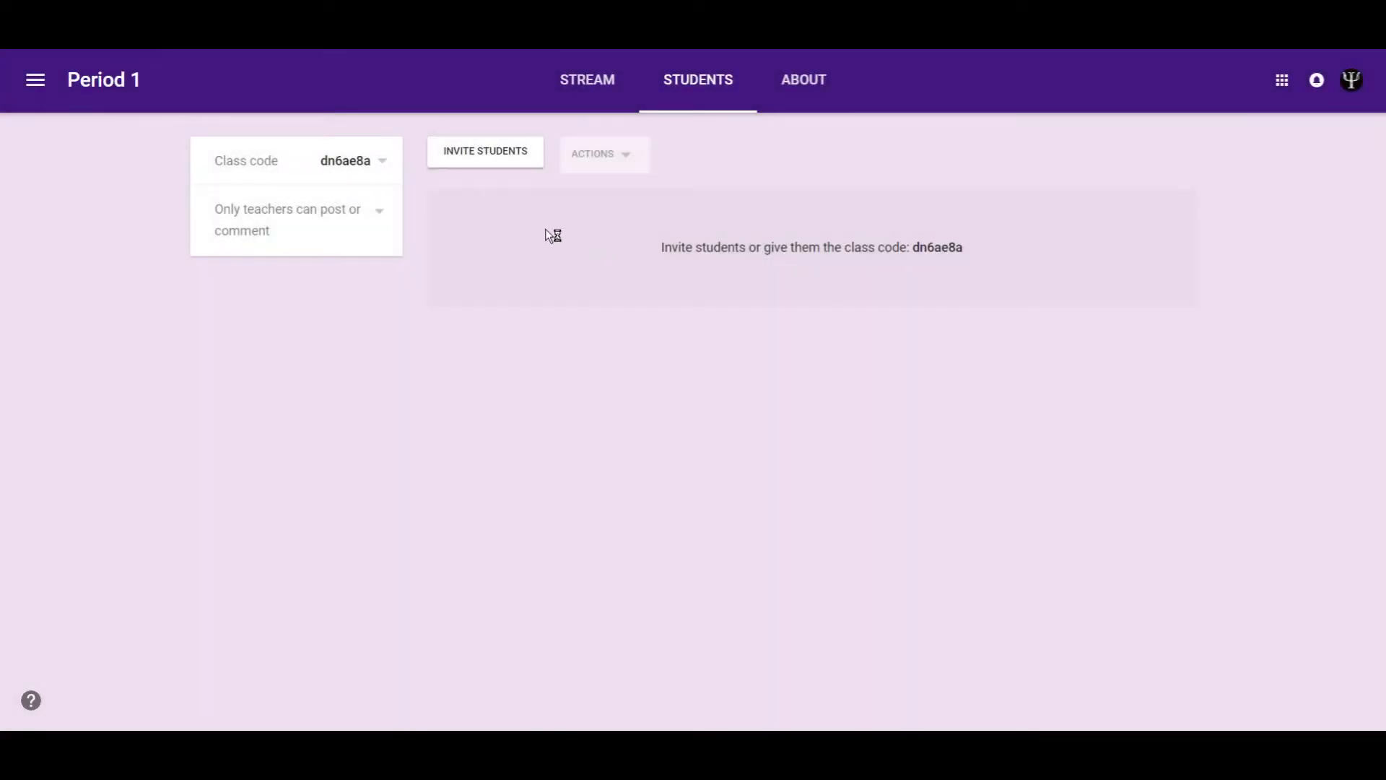
Review the class's Stream, Students and About pages, including the blank form for adding class materials
{"action": "left_click", "coordinate": [575, 102]}
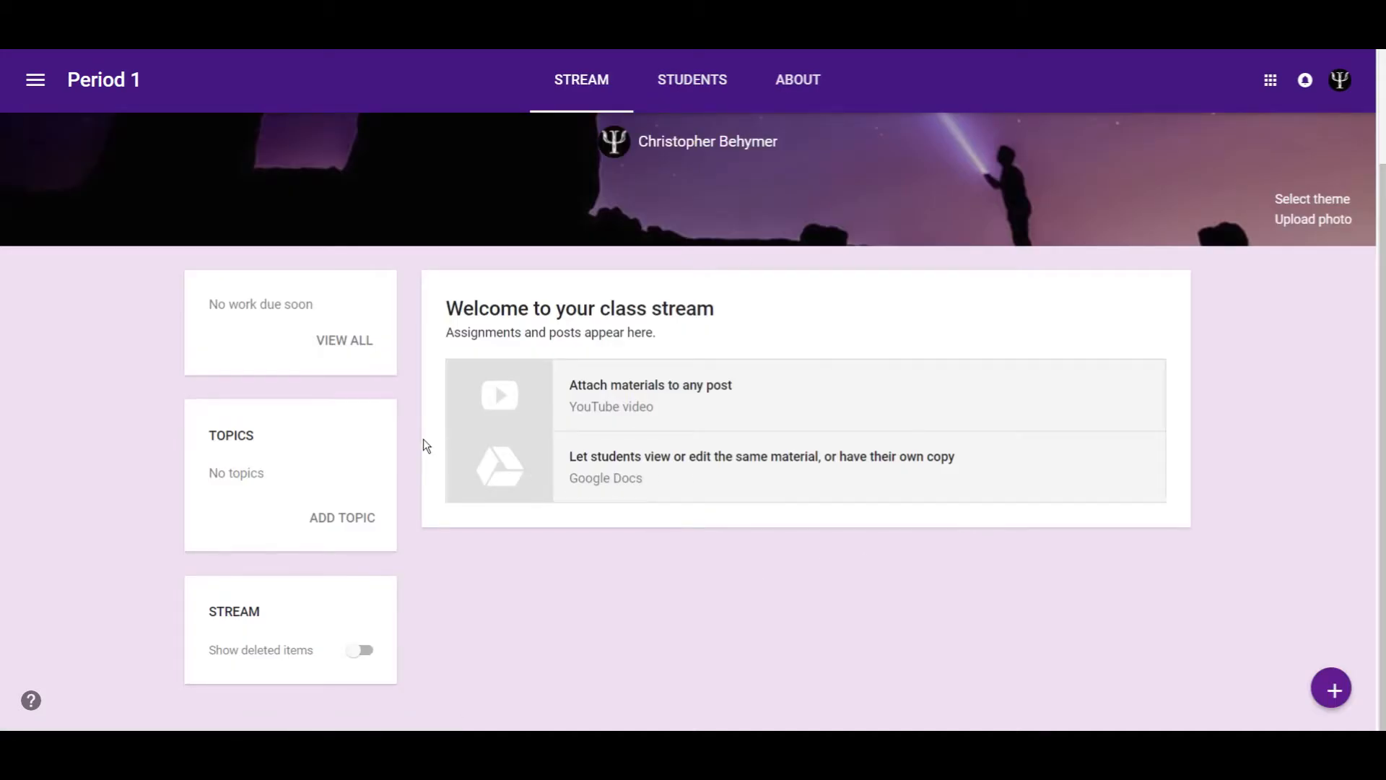
{"action": "left_click", "coordinate": [694, 85]}
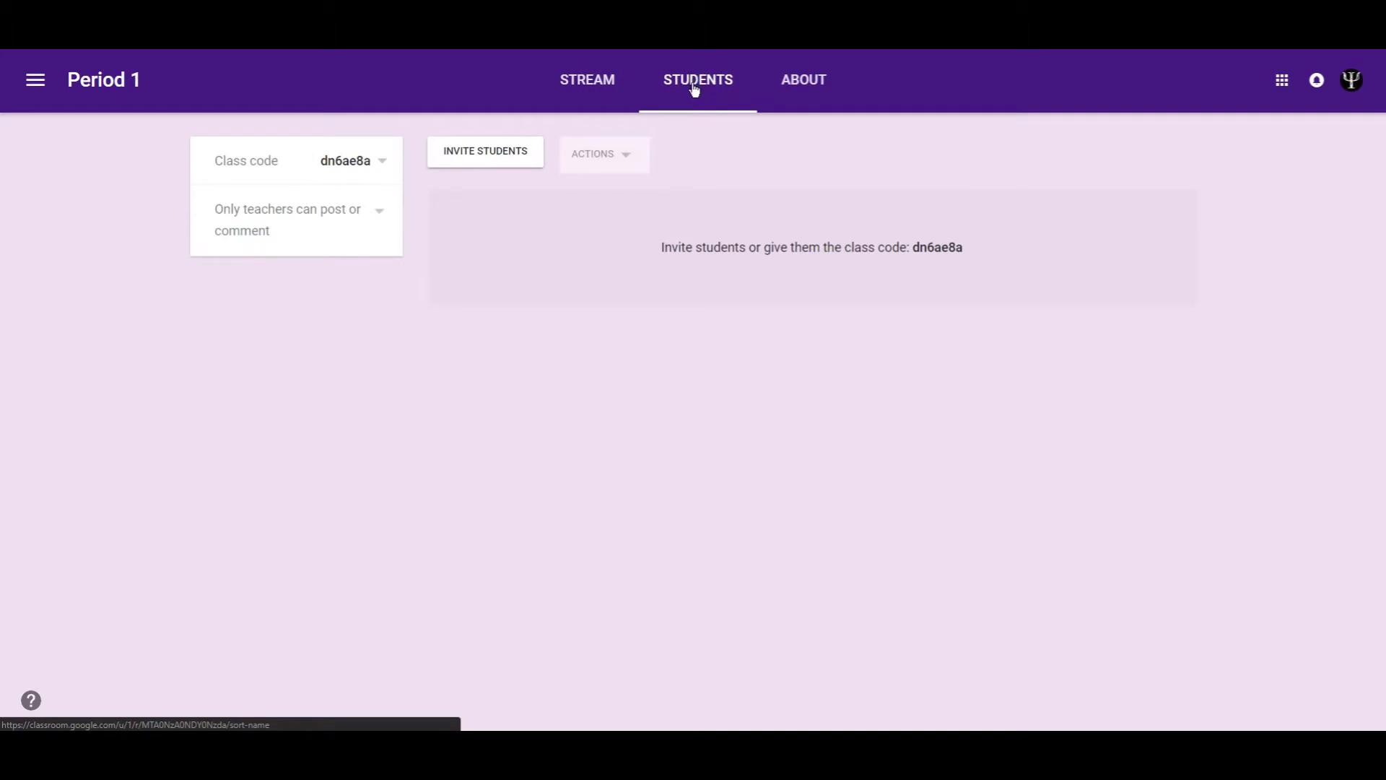
{"action": "left_click", "coordinate": [809, 94]}
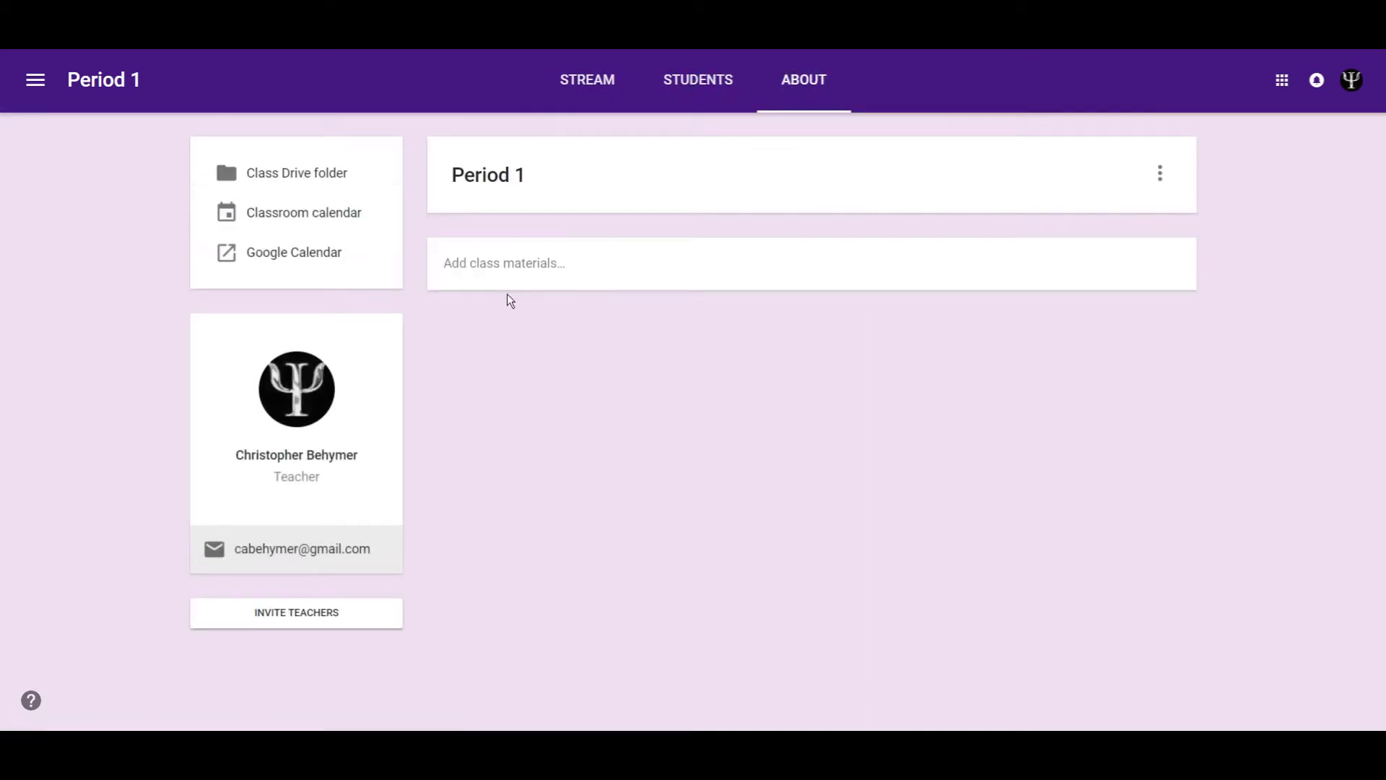
{"action": "left_click", "coordinate": [480, 263]}
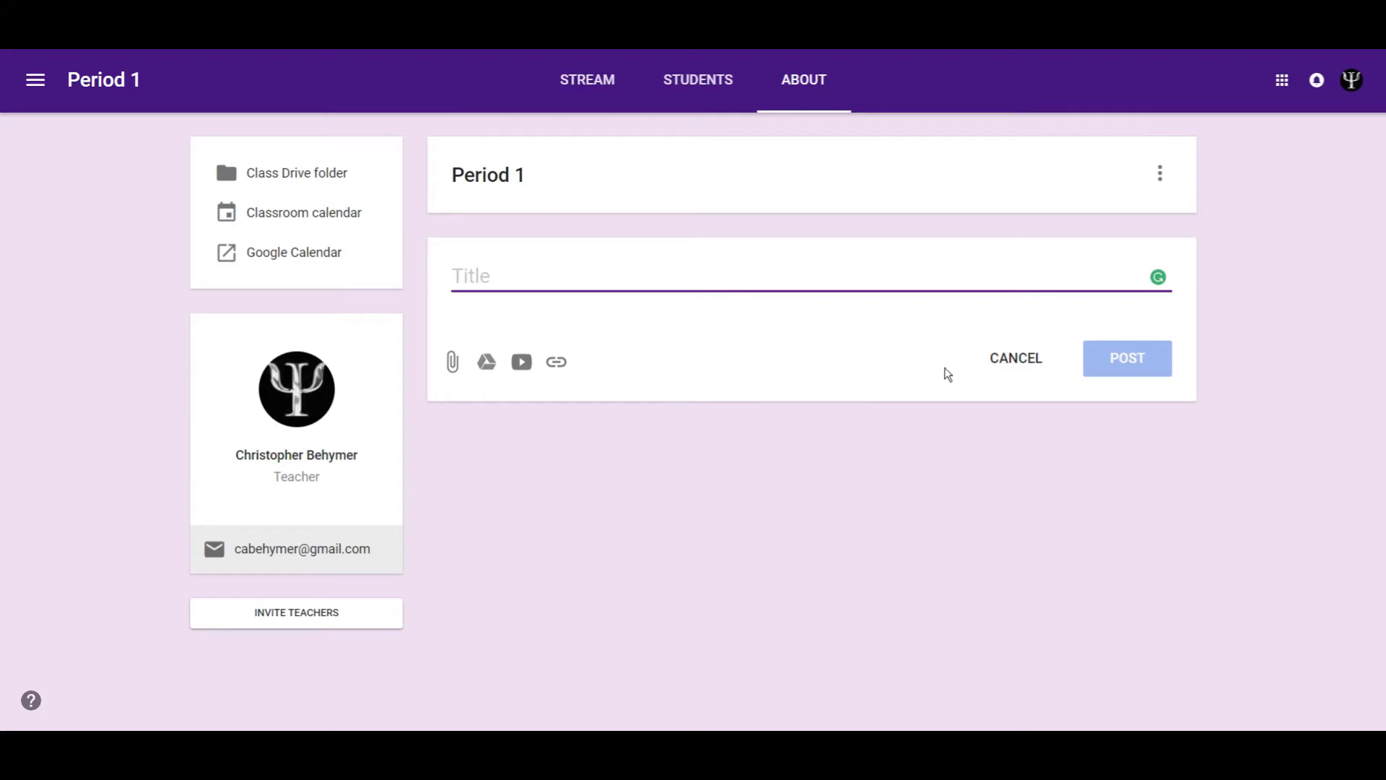
{"action": "left_click", "coordinate": [1019, 366]}
{"action": "left_click", "coordinate": [543, 279]}
{"action": "left_click", "coordinate": [738, 110]}
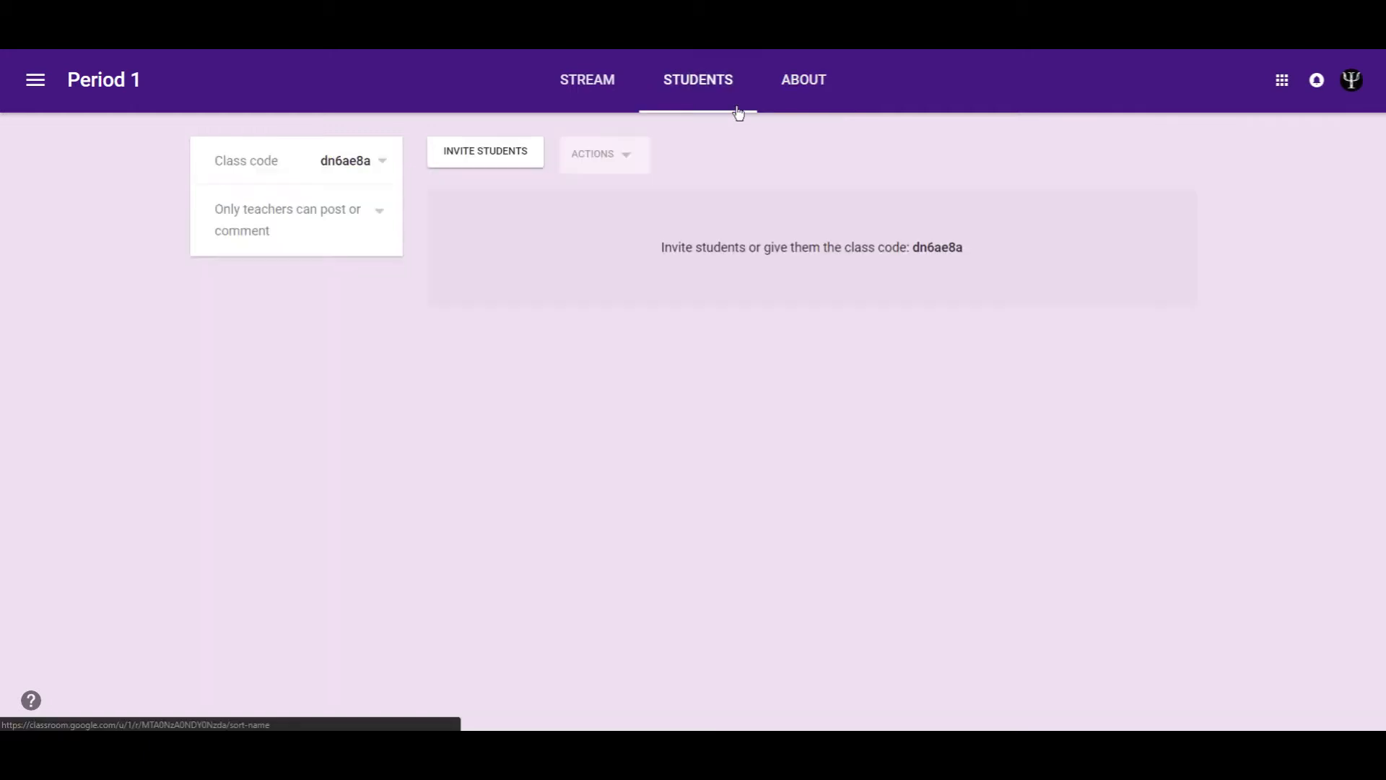
{"action": "left_click", "coordinate": [788, 97]}
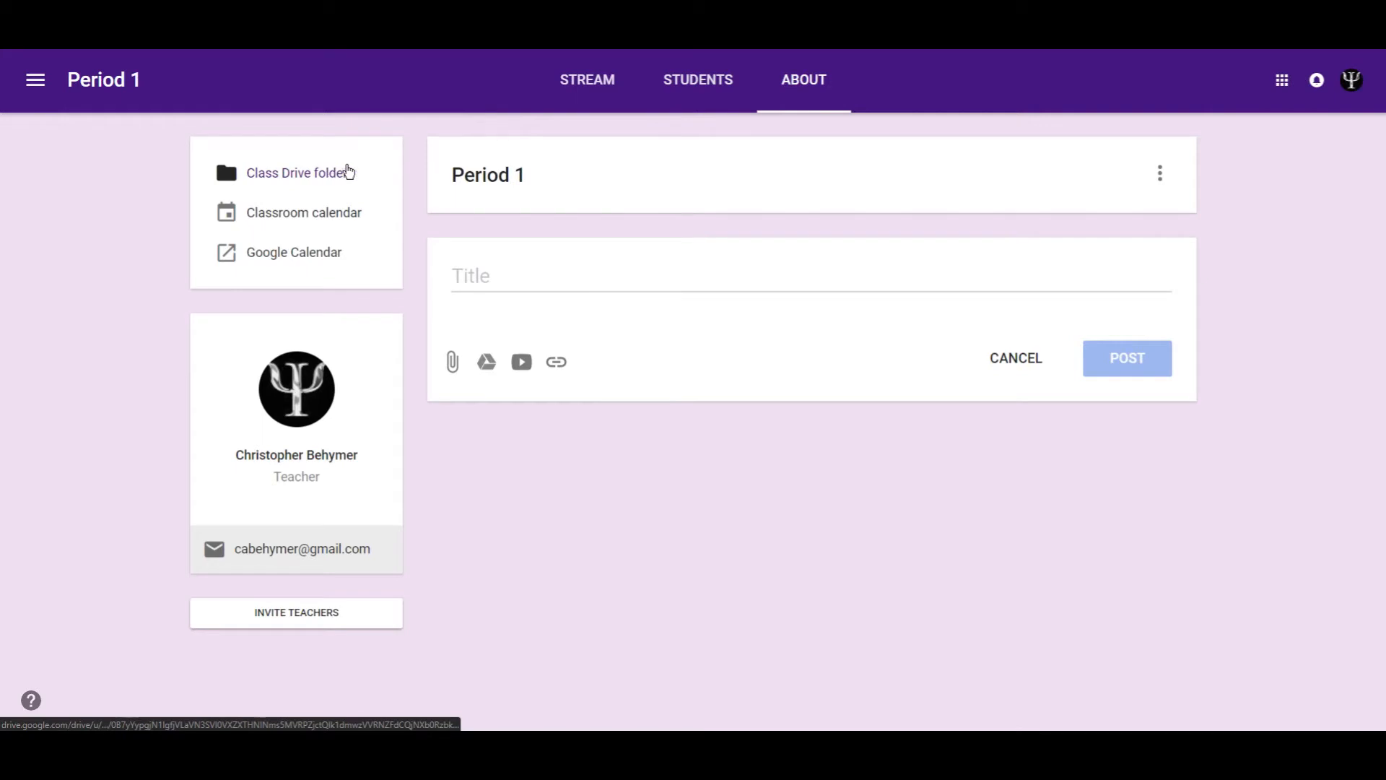
{"action": "left_click", "coordinate": [687, 89]}
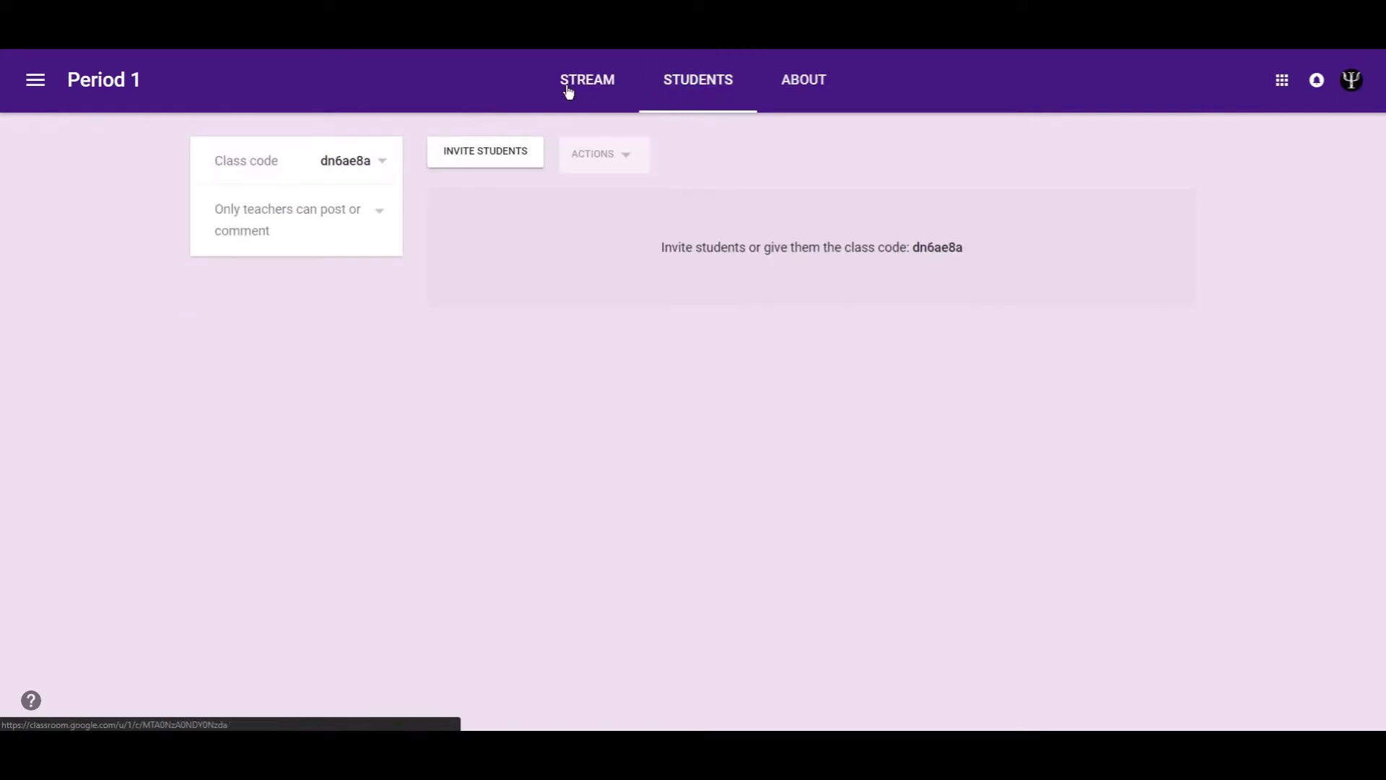
Draft an announcement in the class stream for all Period 1 students reading "Welcome to Period 1 World History!"
{"action": "left_click", "coordinate": [567, 90]}
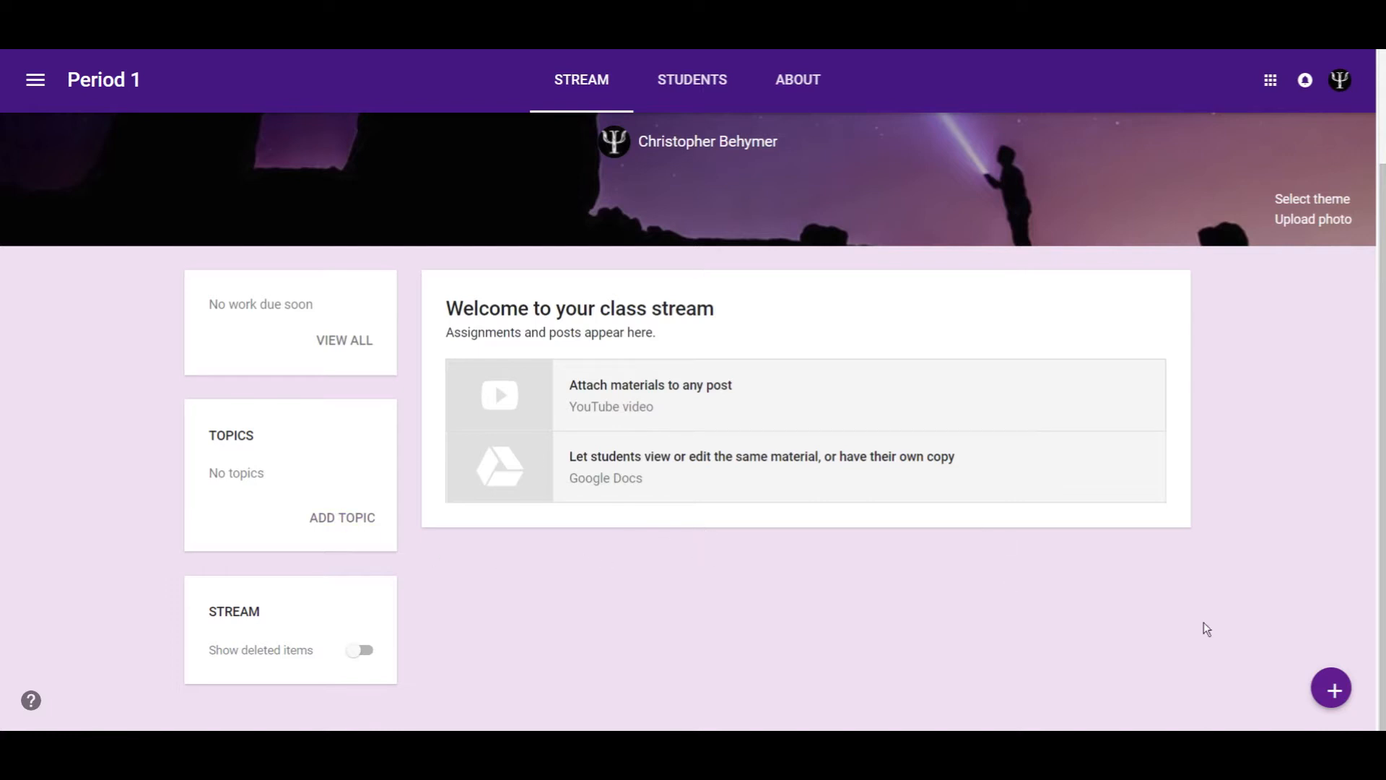
{"action": "mouse_move", "coordinate": [1345, 701]}
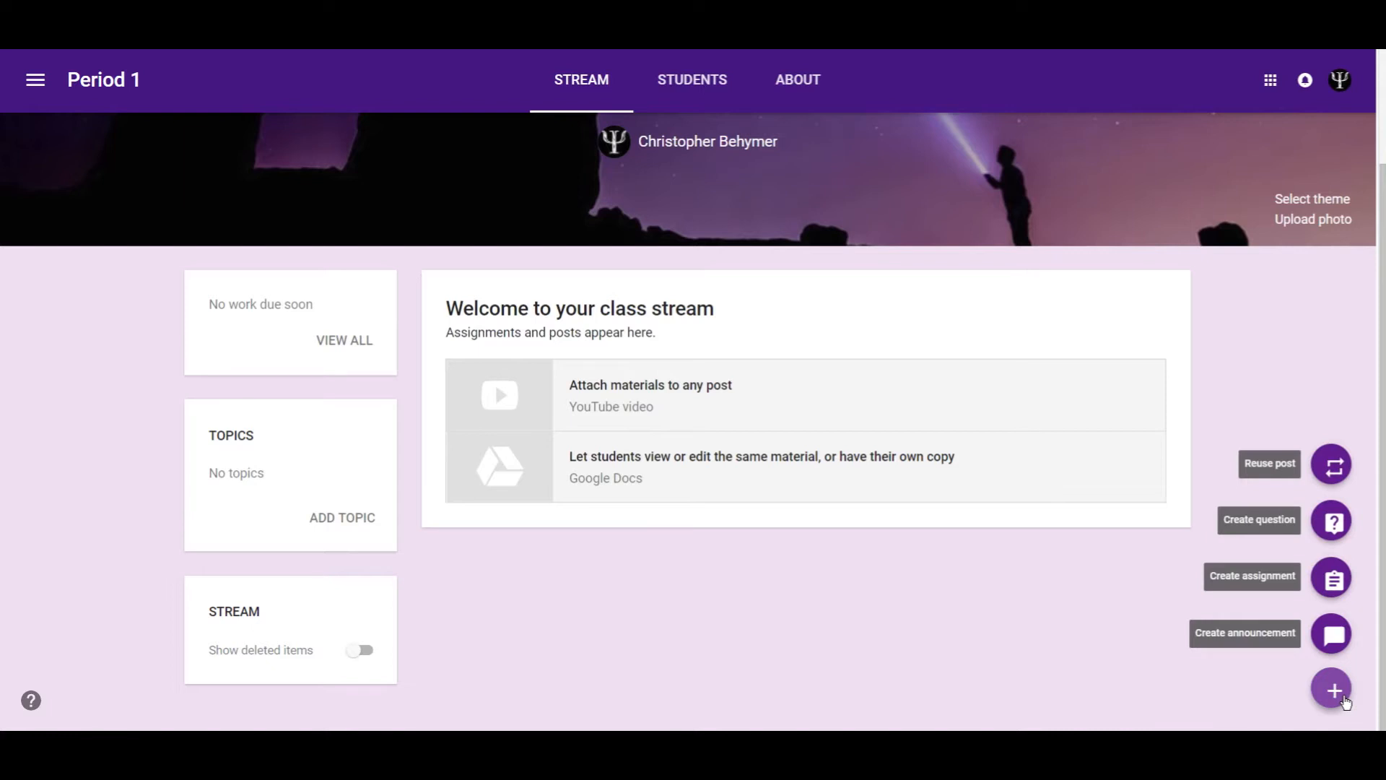
{"action": "left_click", "coordinate": [1336, 640]}
{"action": "left_click", "coordinate": [1086, 451]}
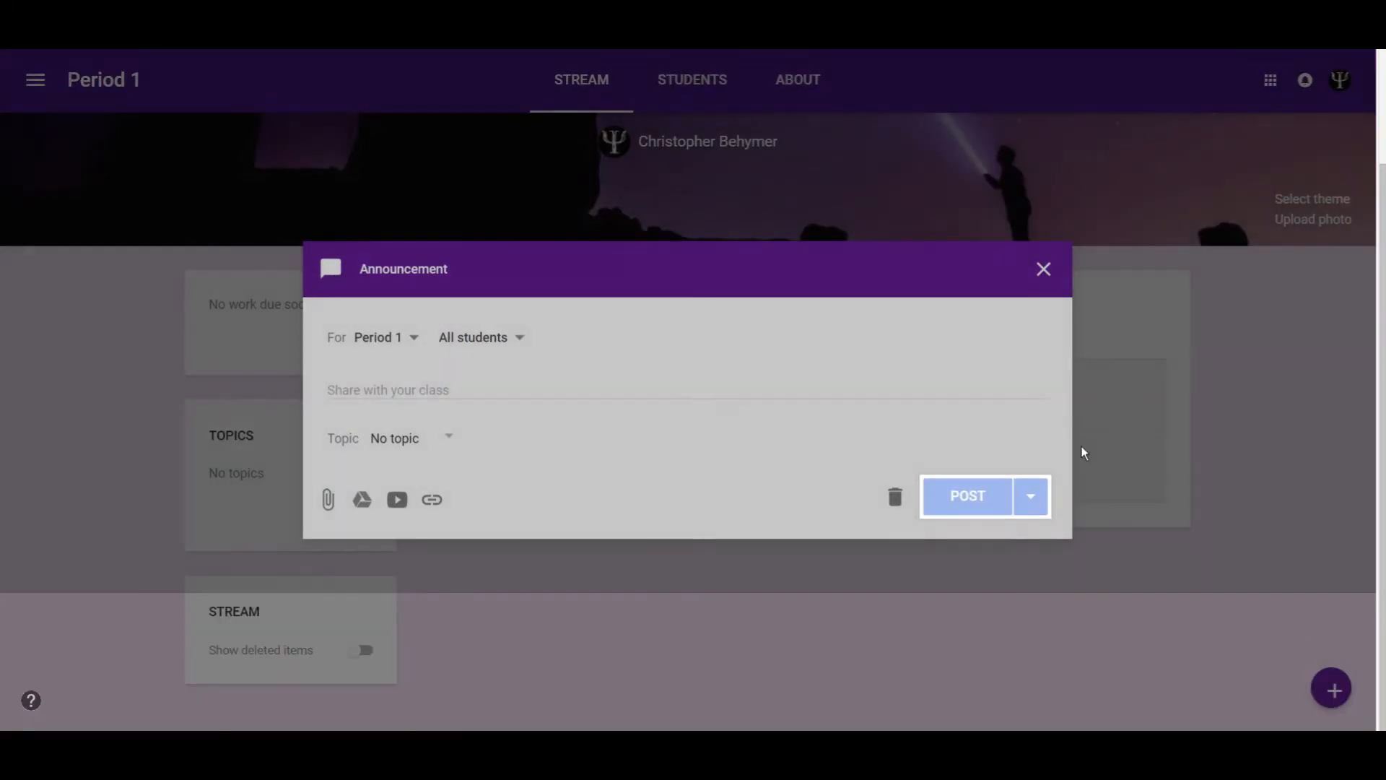
{"action": "left_click", "coordinate": [403, 388]}
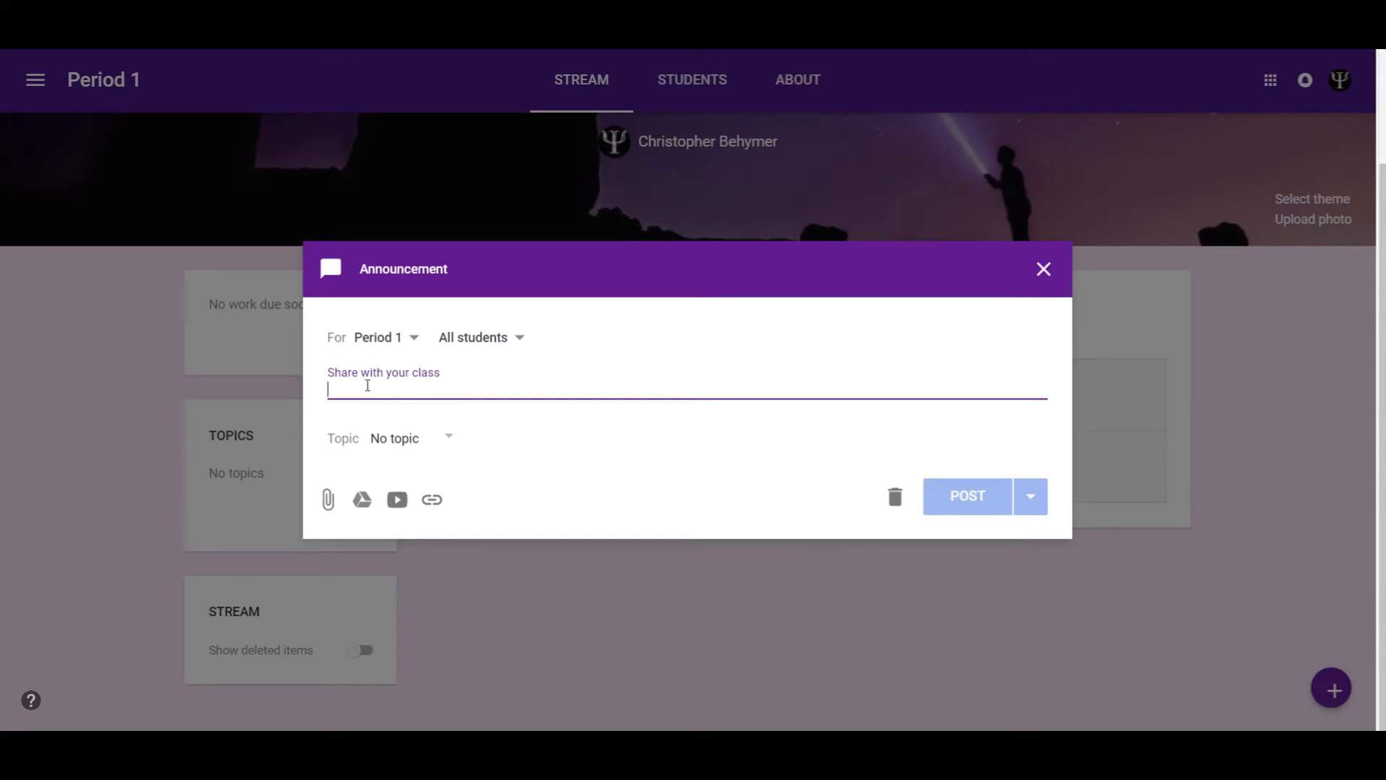
{"action": "type", "text": "Welc"}
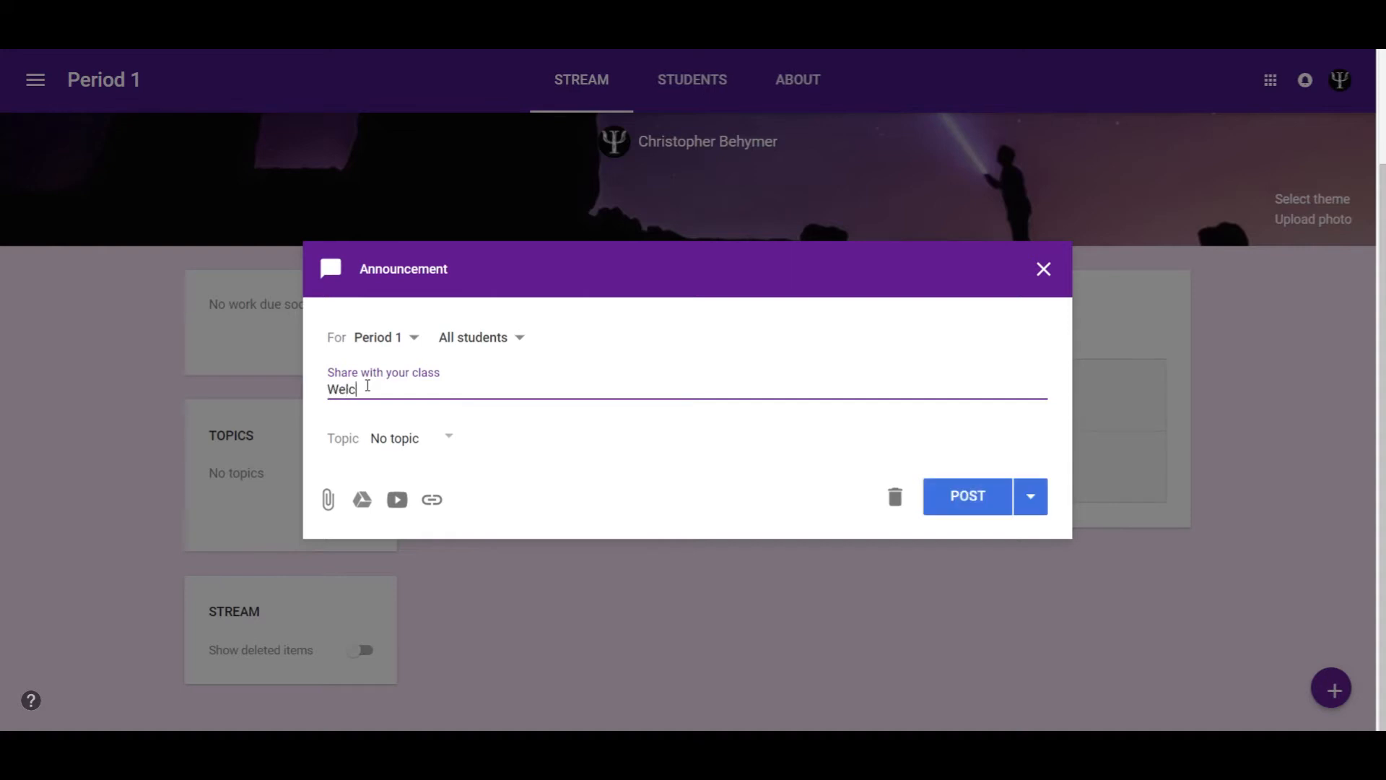
{"action": "type", "text": "ome to Period 1"}
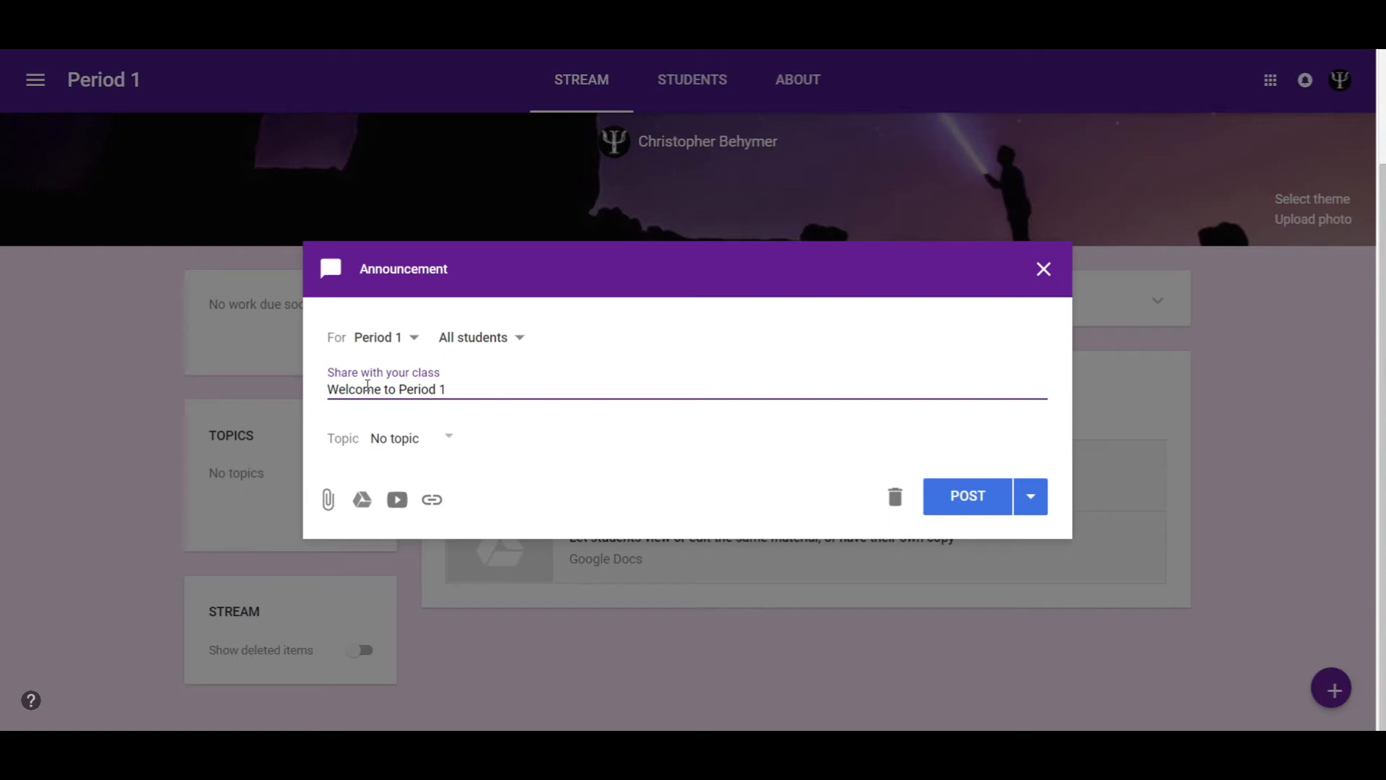
{"action": "type", "text": " World History!"}
Check the topic choices and file upload options without adding either, and post the welcome announcement to the class stream
{"action": "left_click", "coordinate": [414, 451]}
{"action": "left_click", "coordinate": [489, 415]}
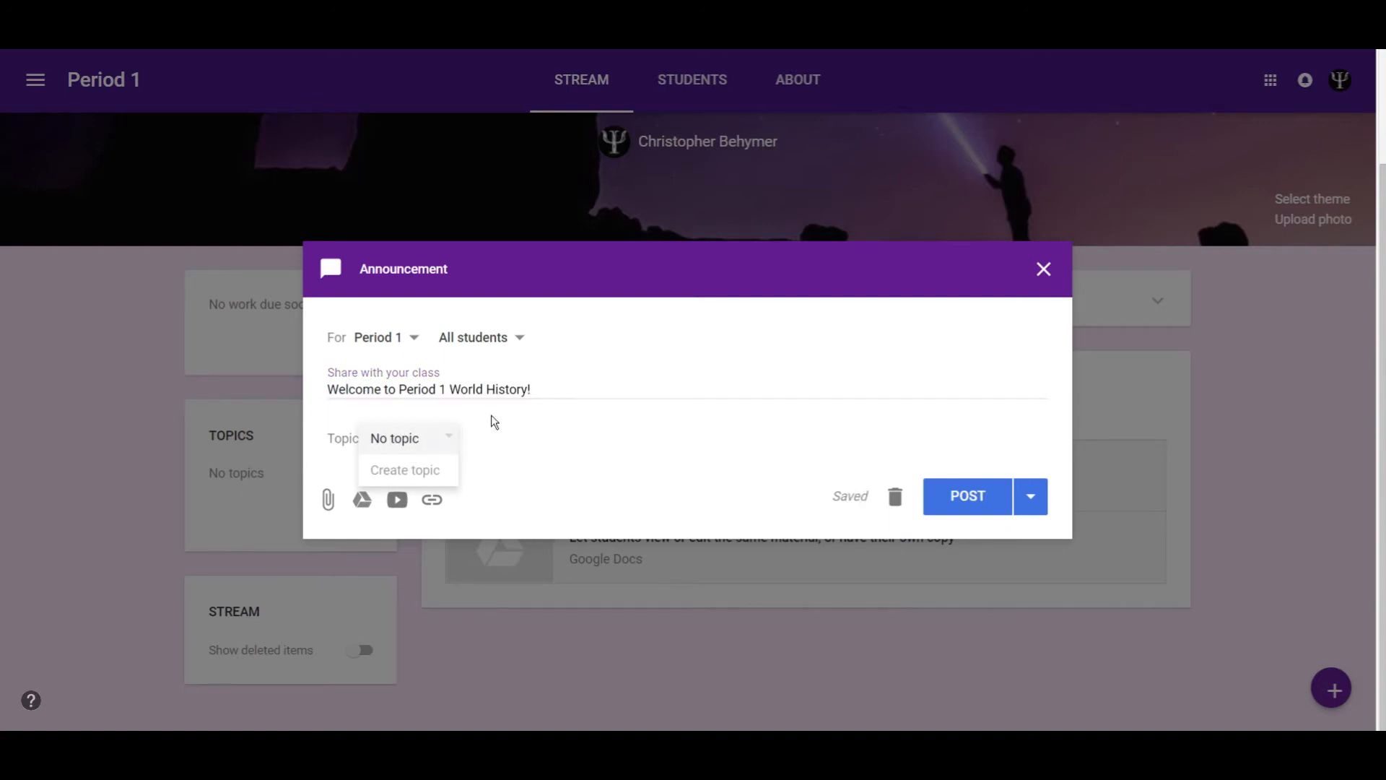
{"action": "left_click", "coordinate": [328, 500]}
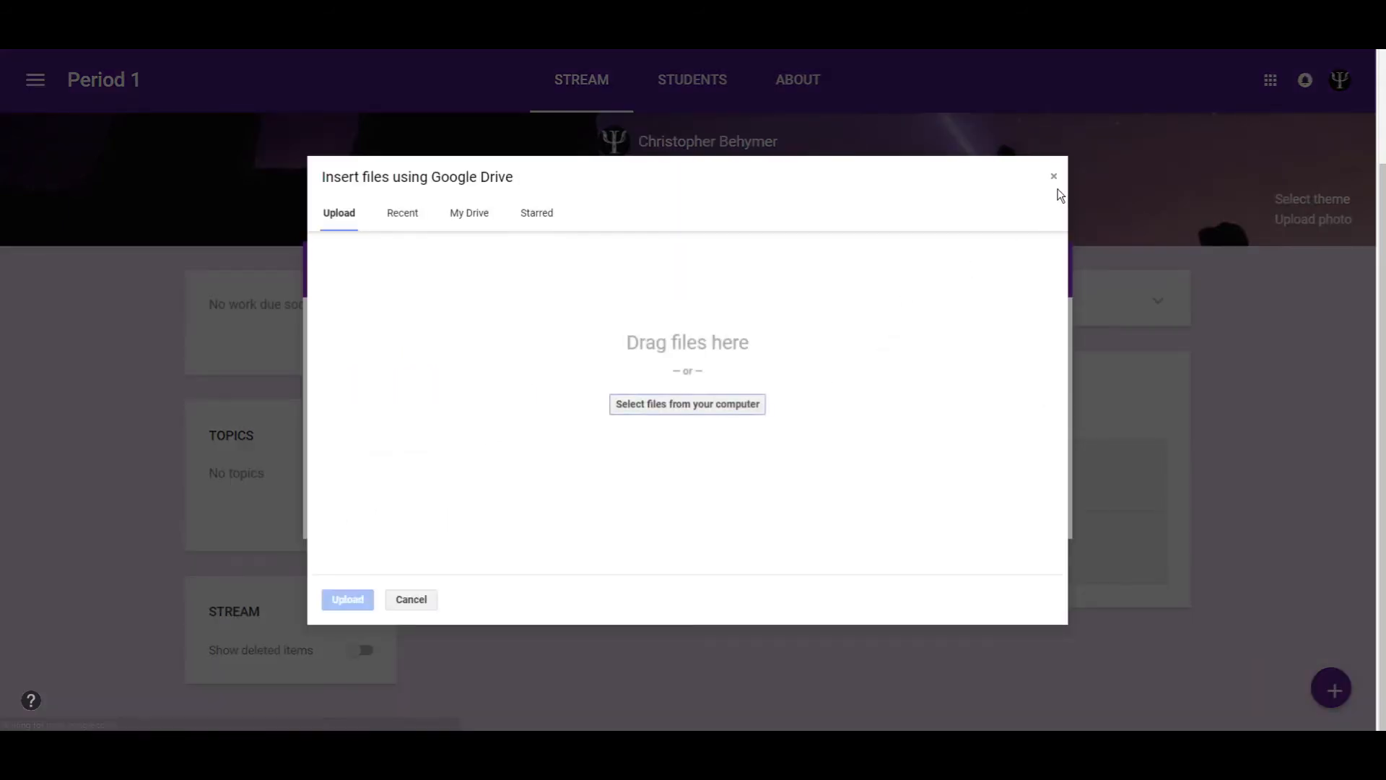
{"action": "left_click", "coordinate": [1052, 180]}
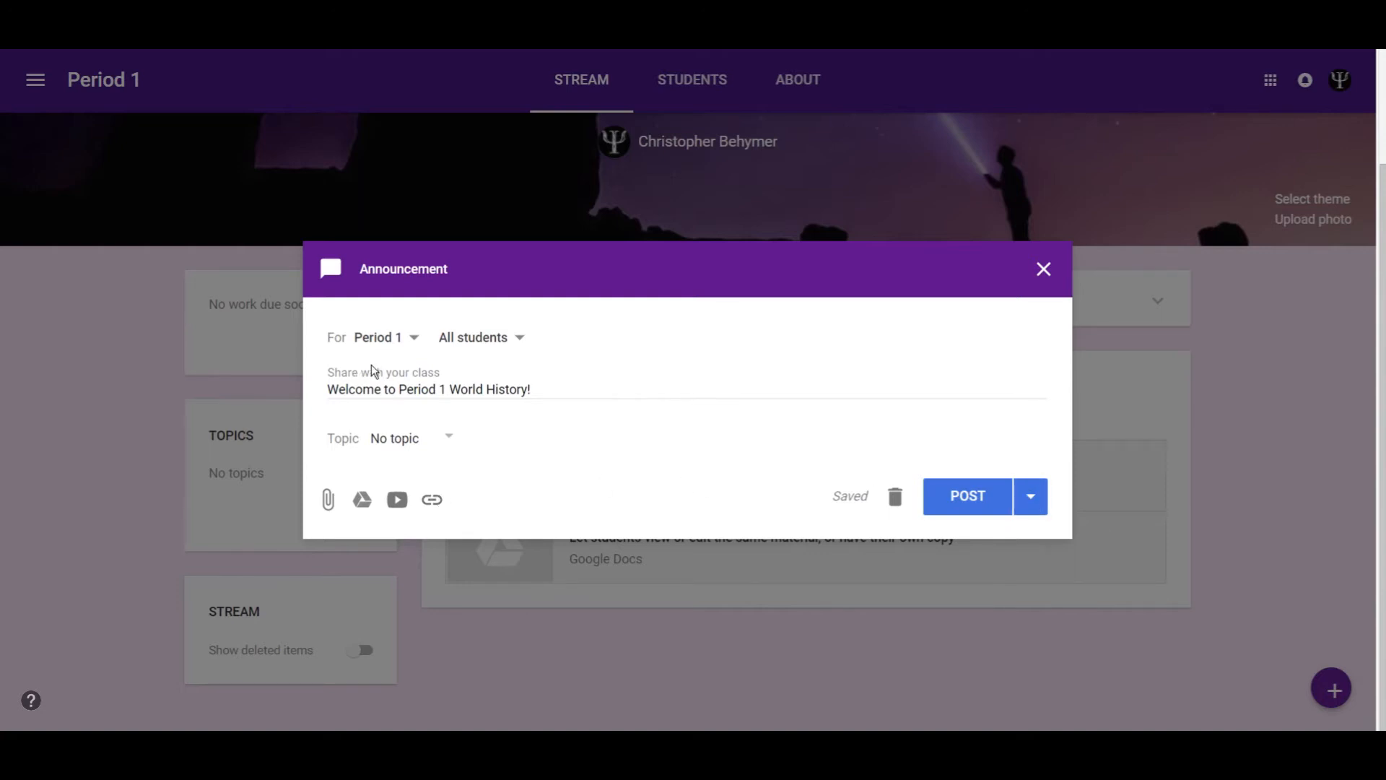
{"action": "left_click", "coordinate": [951, 506]}
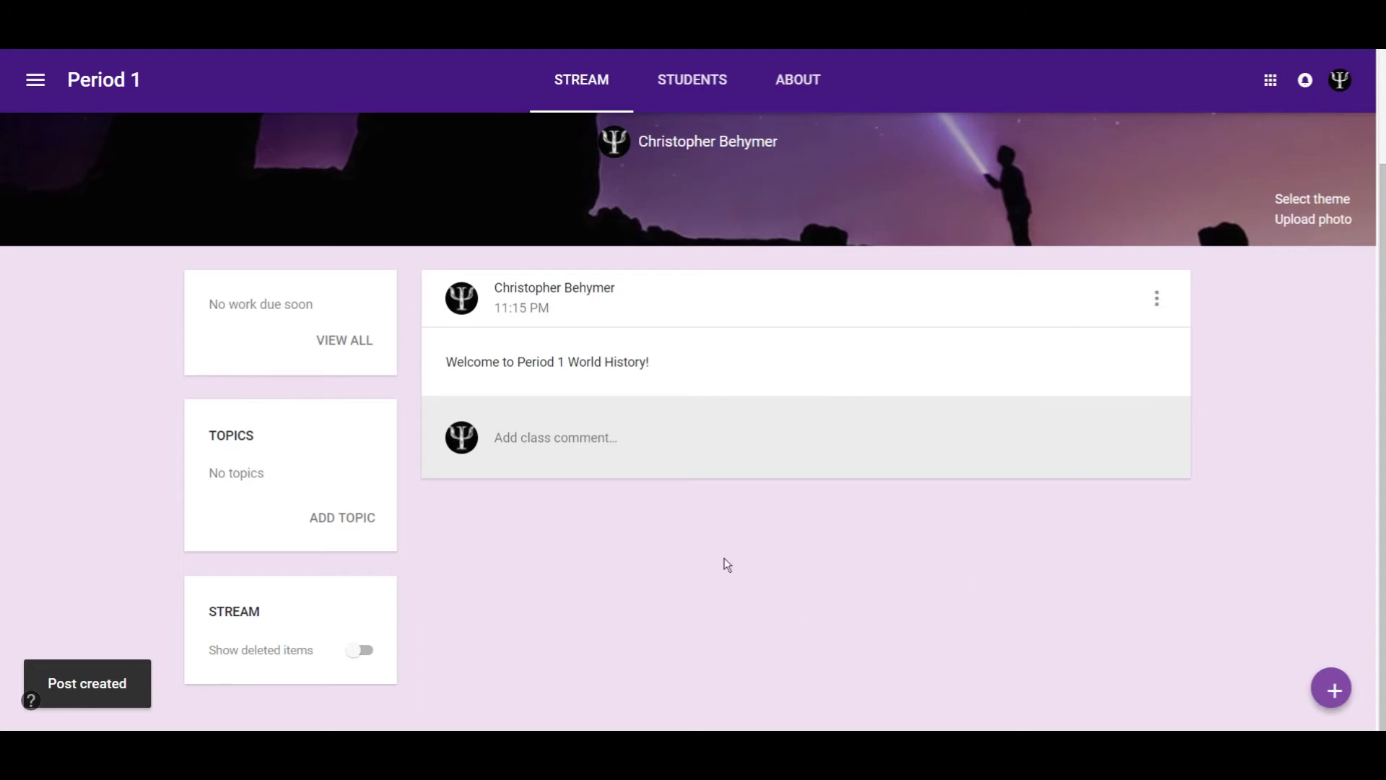
Look over the class stream and the blank assignment form, and close the form without creating an assignment
{"action": "scroll", "coordinate": [746, 551], "scroll_direction": "up", "scroll_amount": 2}
{"action": "scroll", "coordinate": [1133, 544], "scroll_direction": "down", "scroll_amount": 2}
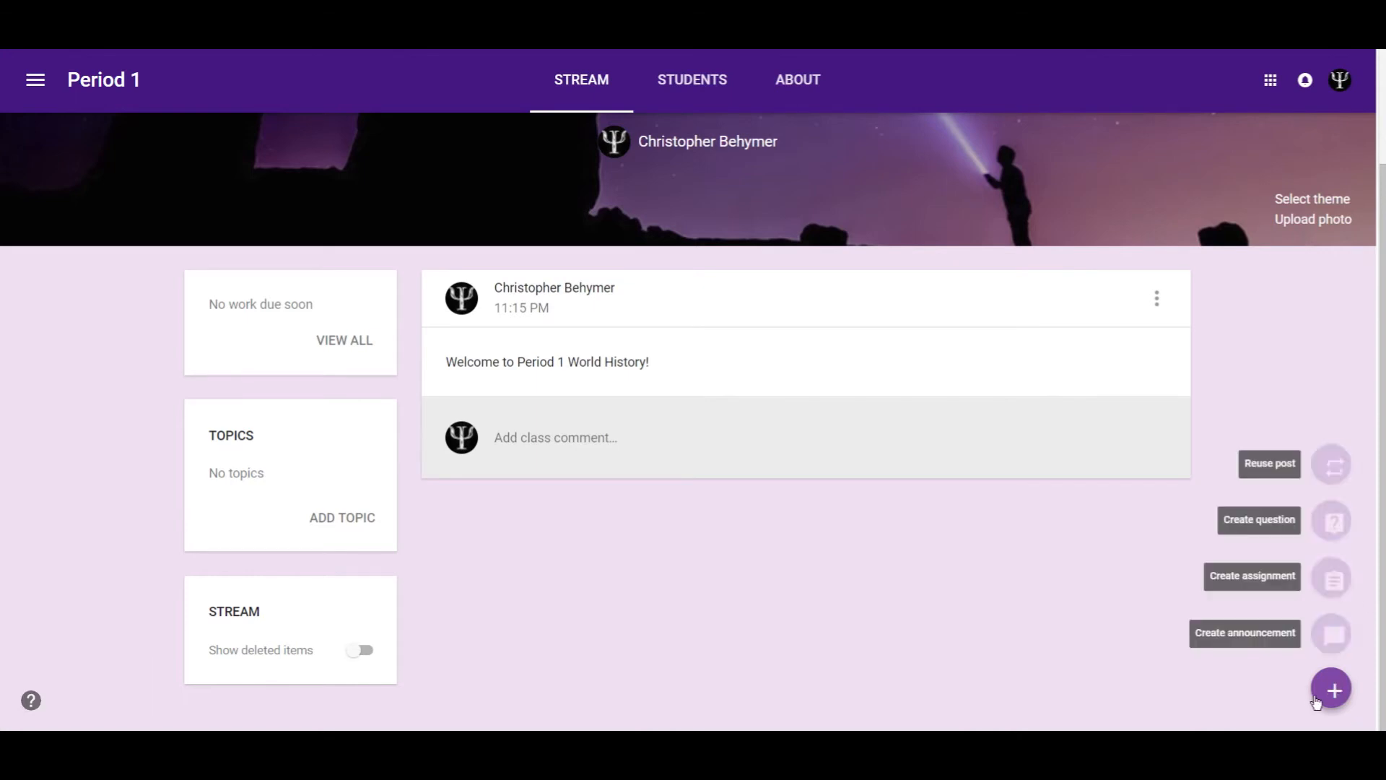
{"action": "left_click", "coordinate": [1332, 580]}
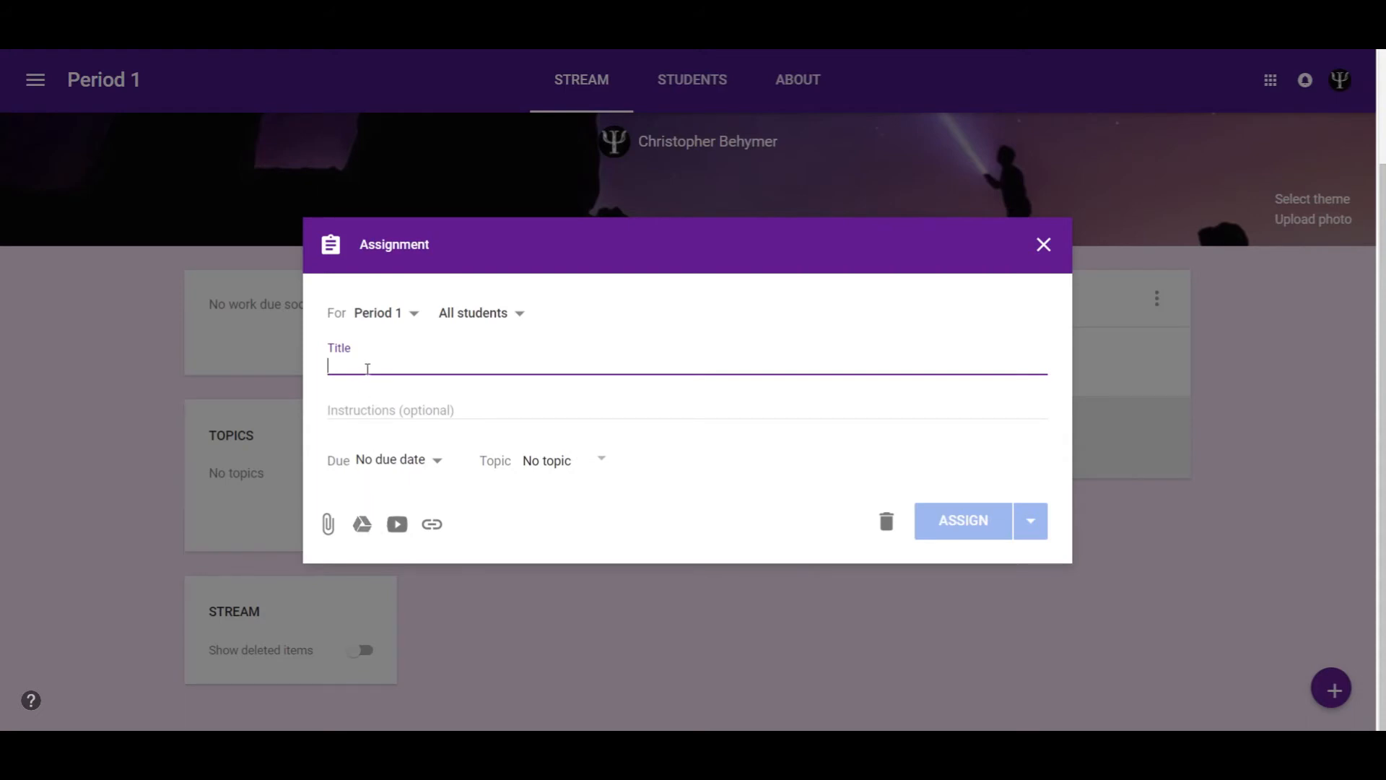
{"action": "left_click", "coordinate": [1040, 255]}
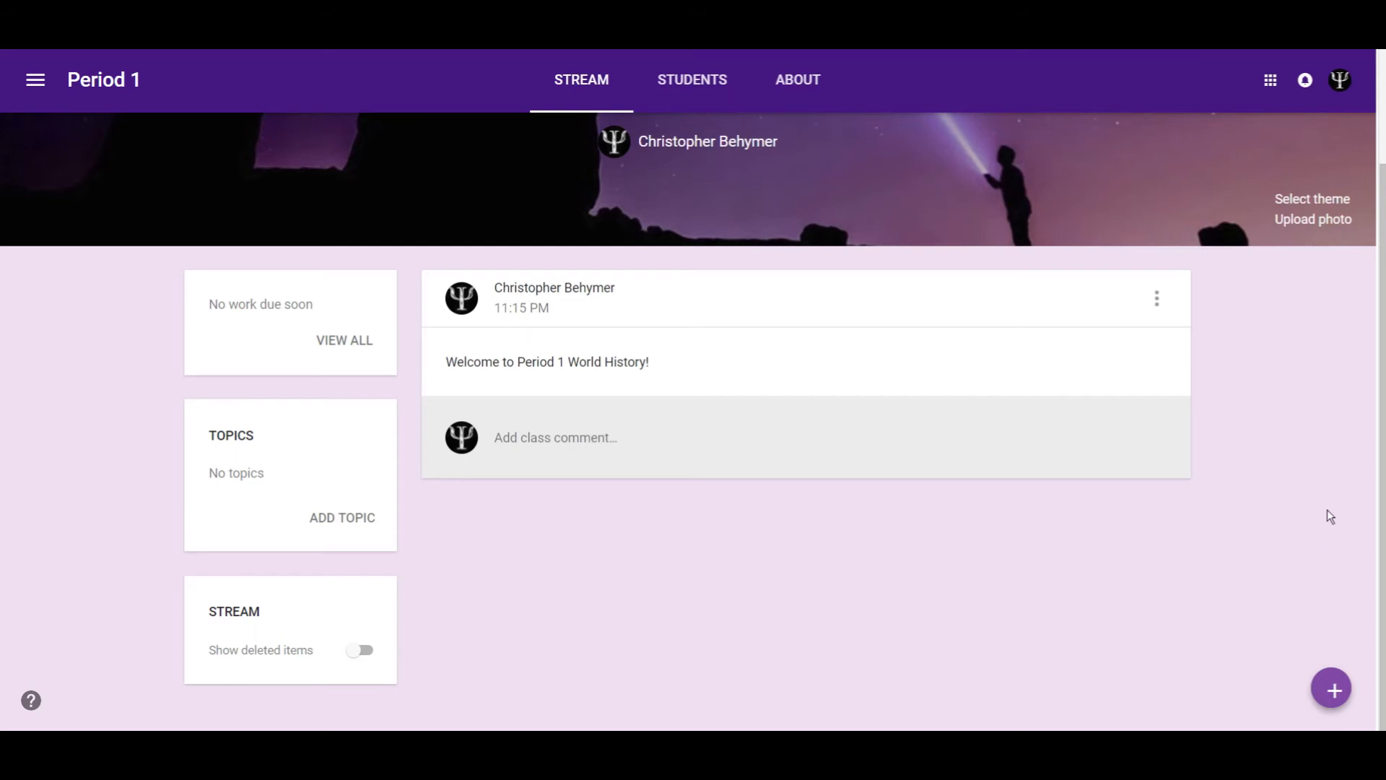
Start a question for all Period 1 students reading "Who won the American Revolutionary War?", leaving the instructions empty
{"action": "mouse_move", "coordinate": [1343, 704]}
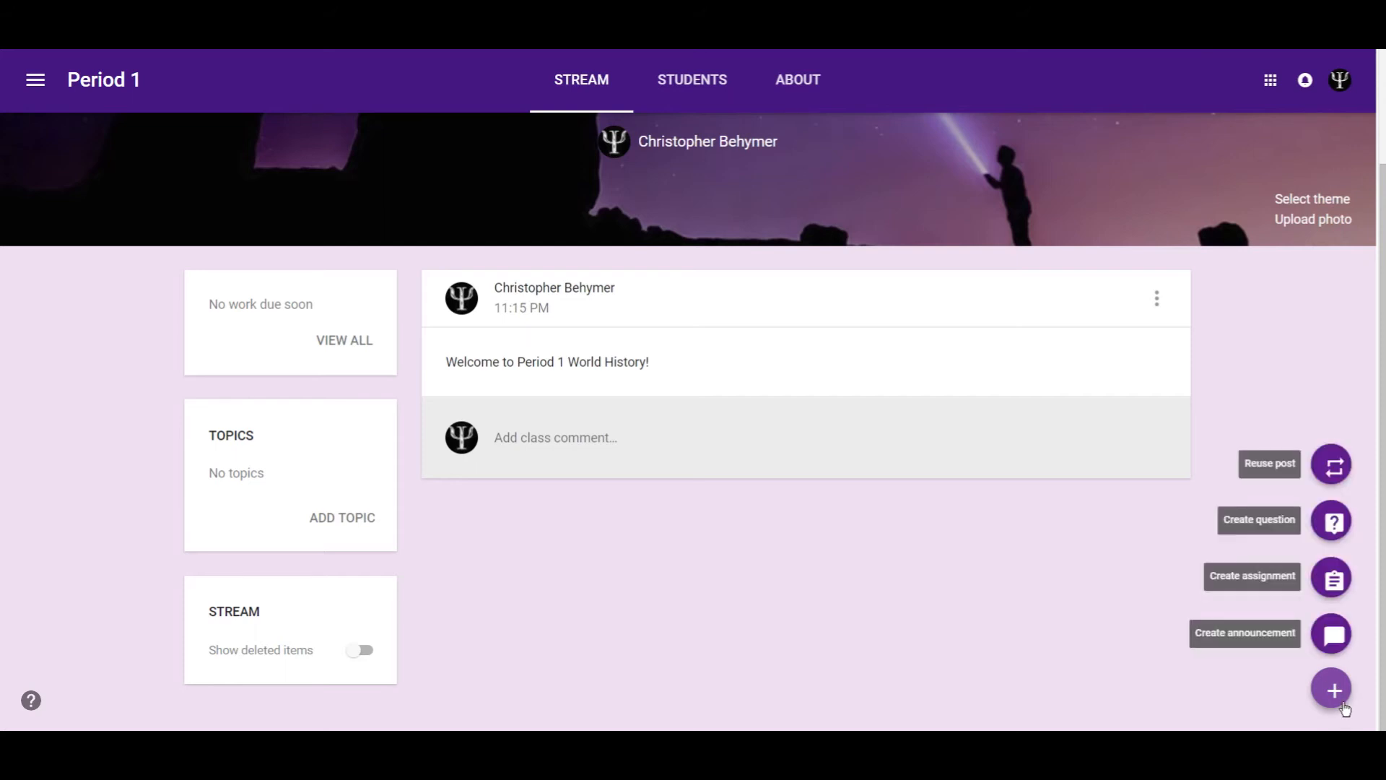
{"action": "left_click", "coordinate": [1334, 524]}
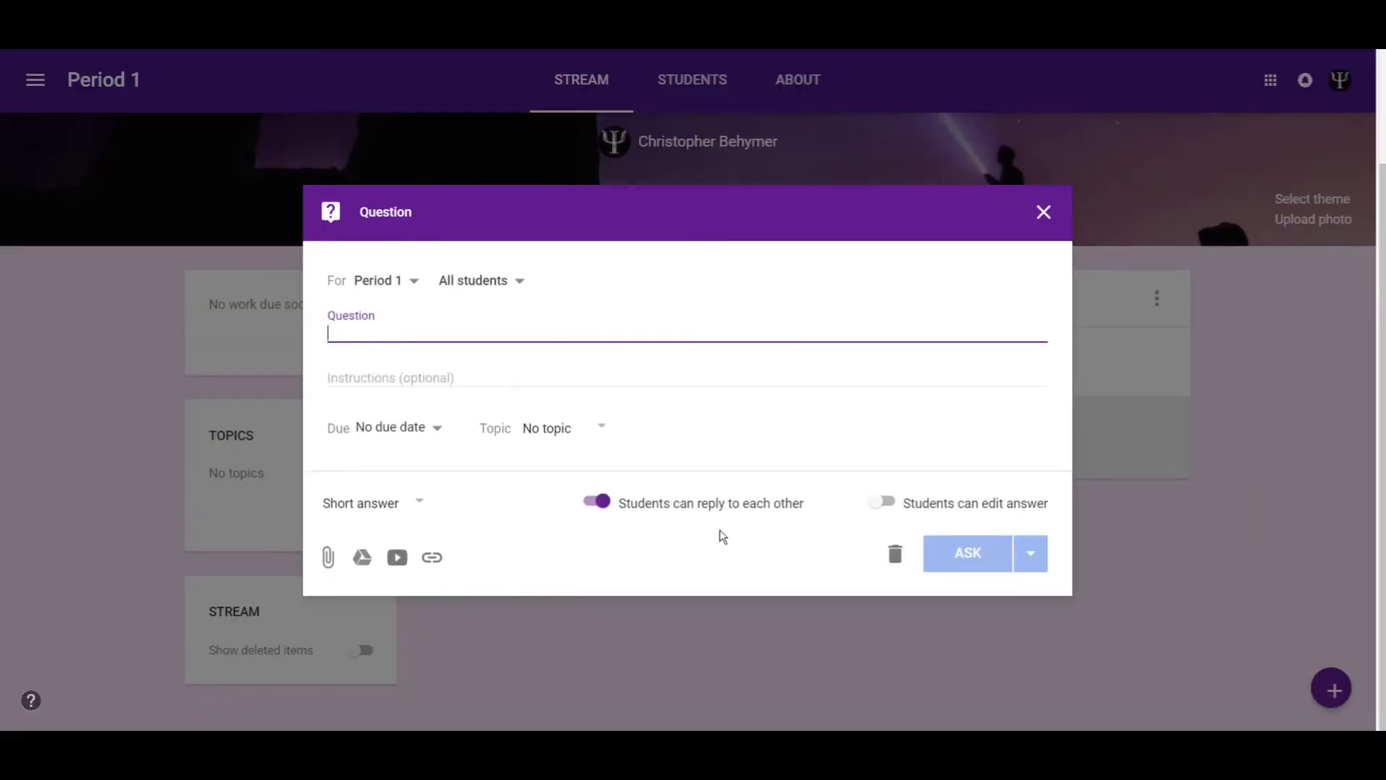
{"action": "left_click", "coordinate": [417, 334]}
{"action": "type", "text": "W"}
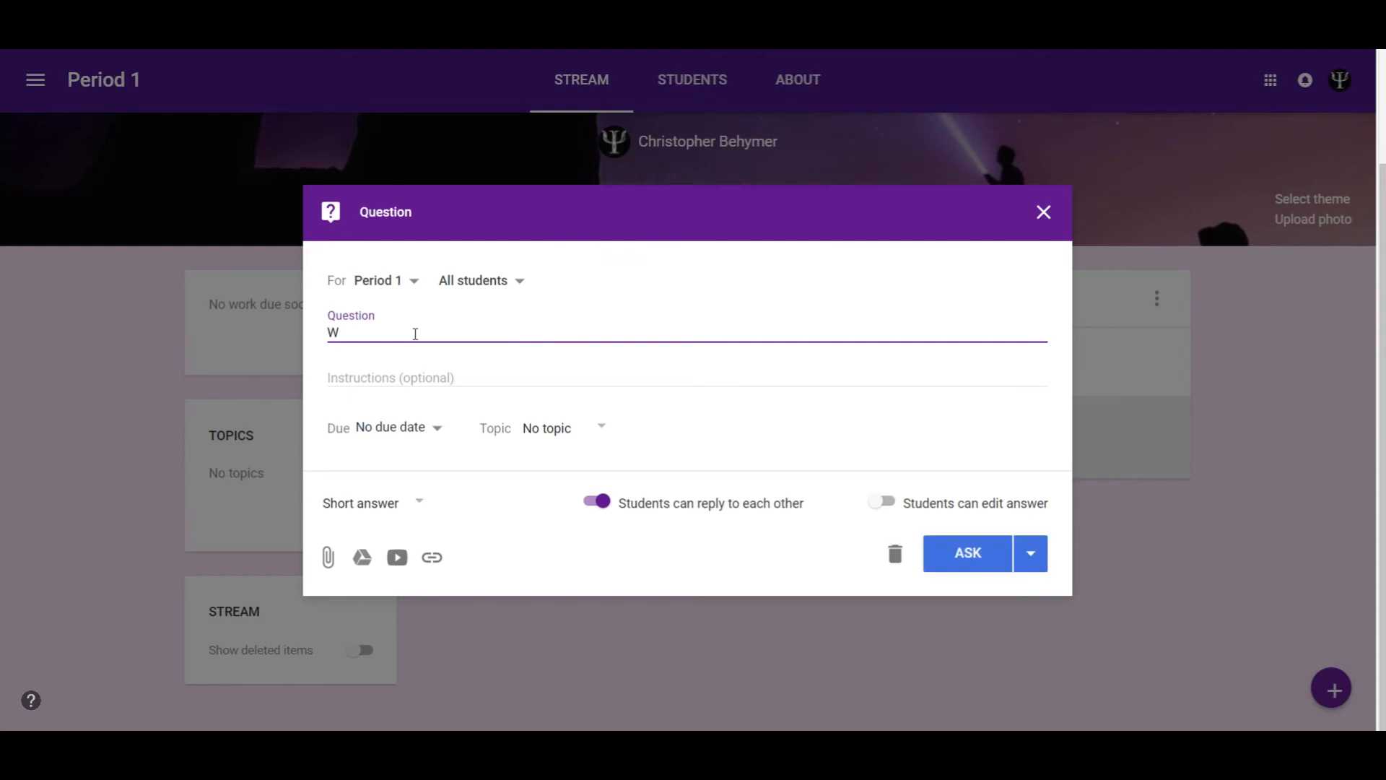
{"action": "type", "text": "ho won"}
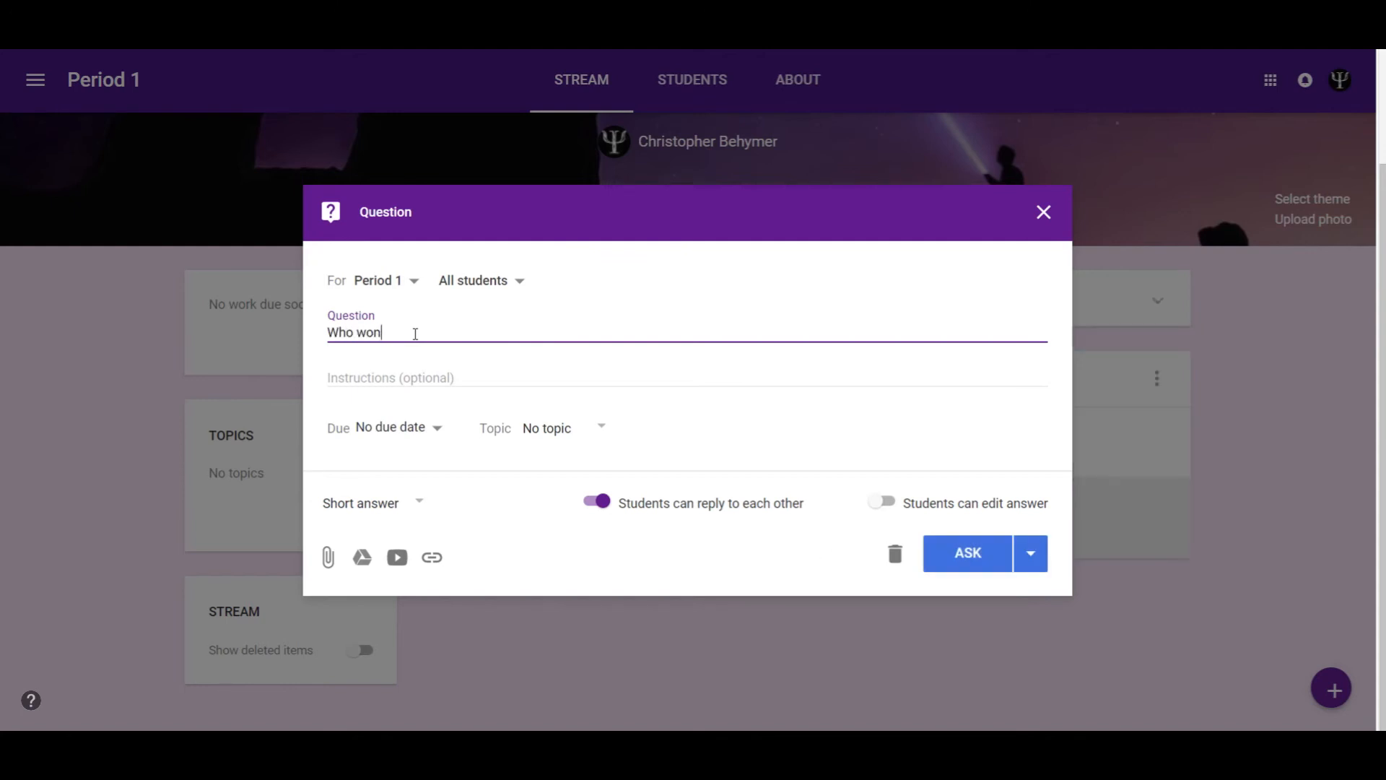
{"action": "type", "text": " the American Revolutionary War?"}
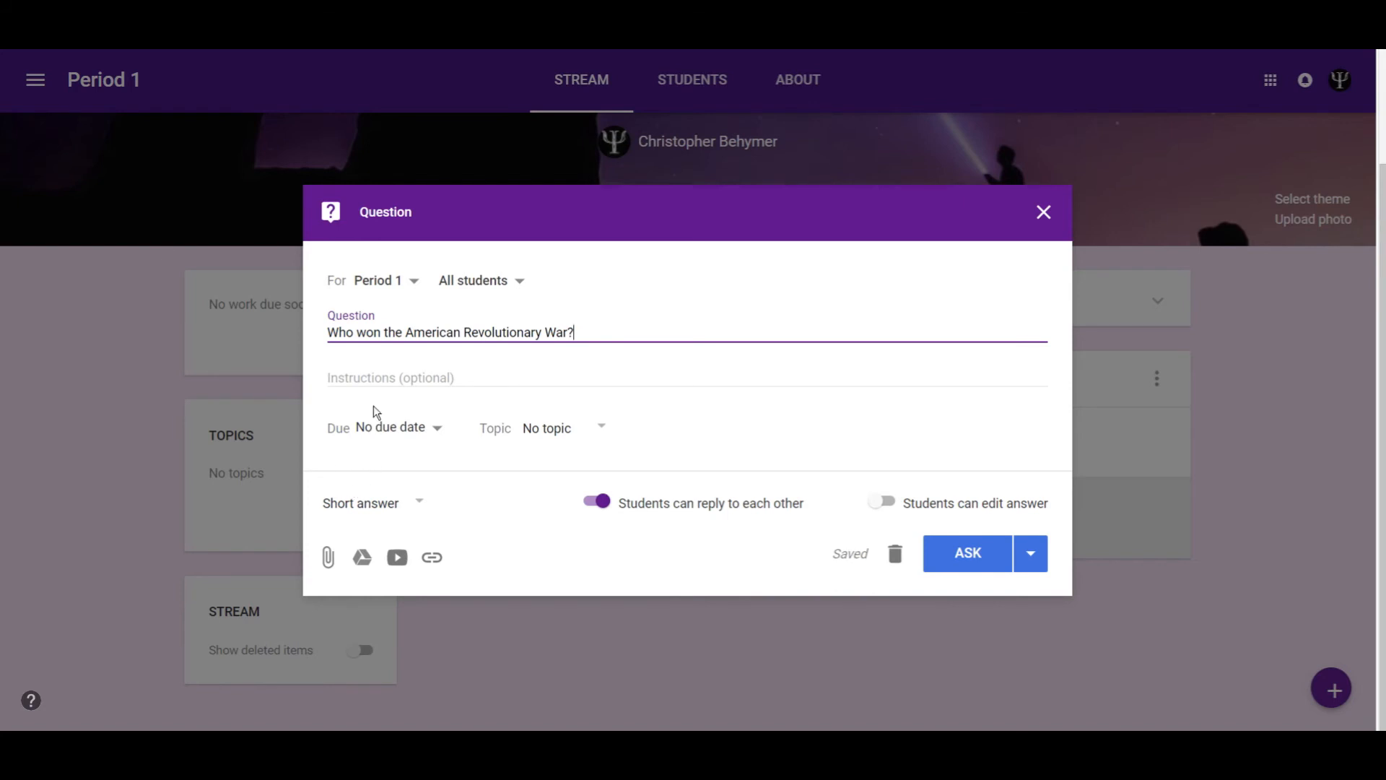
{"action": "left_click", "coordinate": [353, 374]}
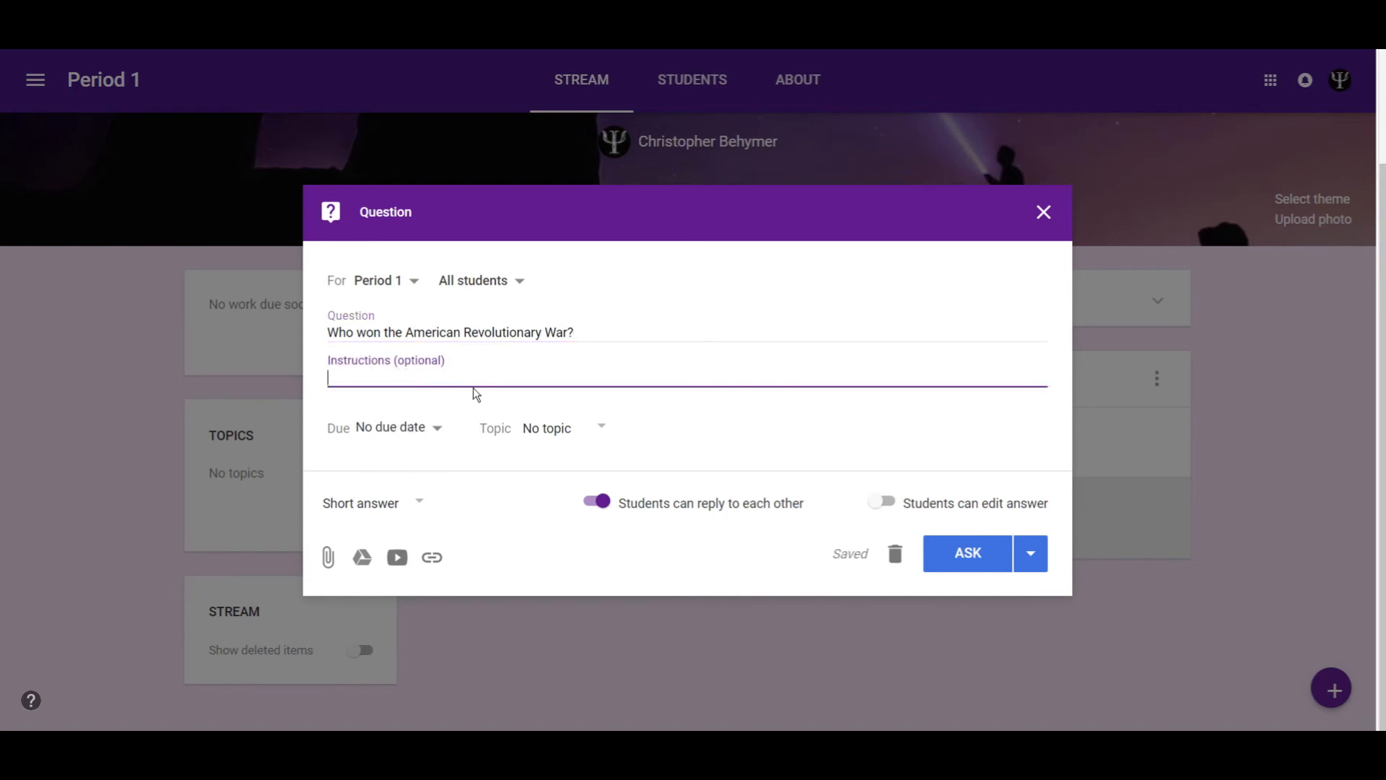
Try the Multiple choice answer type with the options "United States" and "Britain", and return the question to Short answer
{"action": "left_click", "coordinate": [393, 501]}
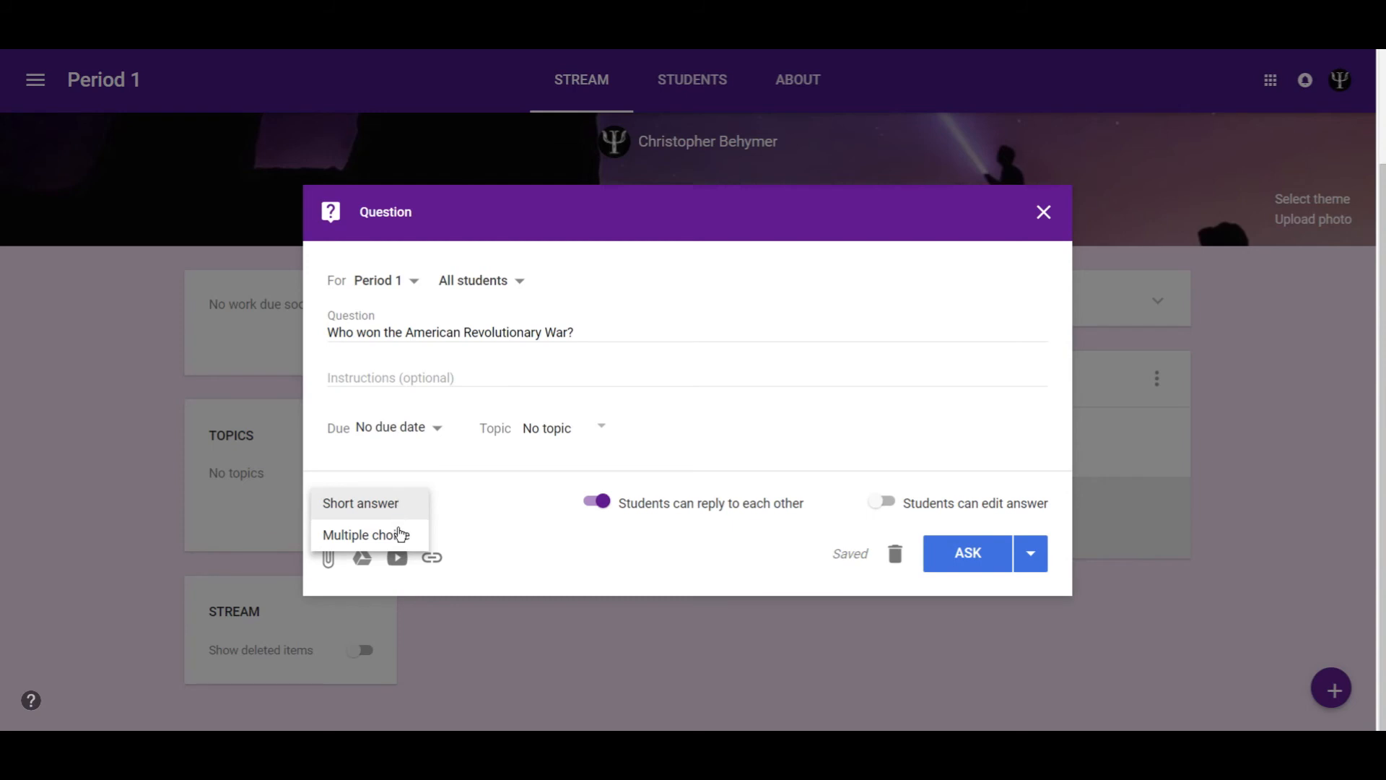
{"action": "left_click", "coordinate": [394, 533]}
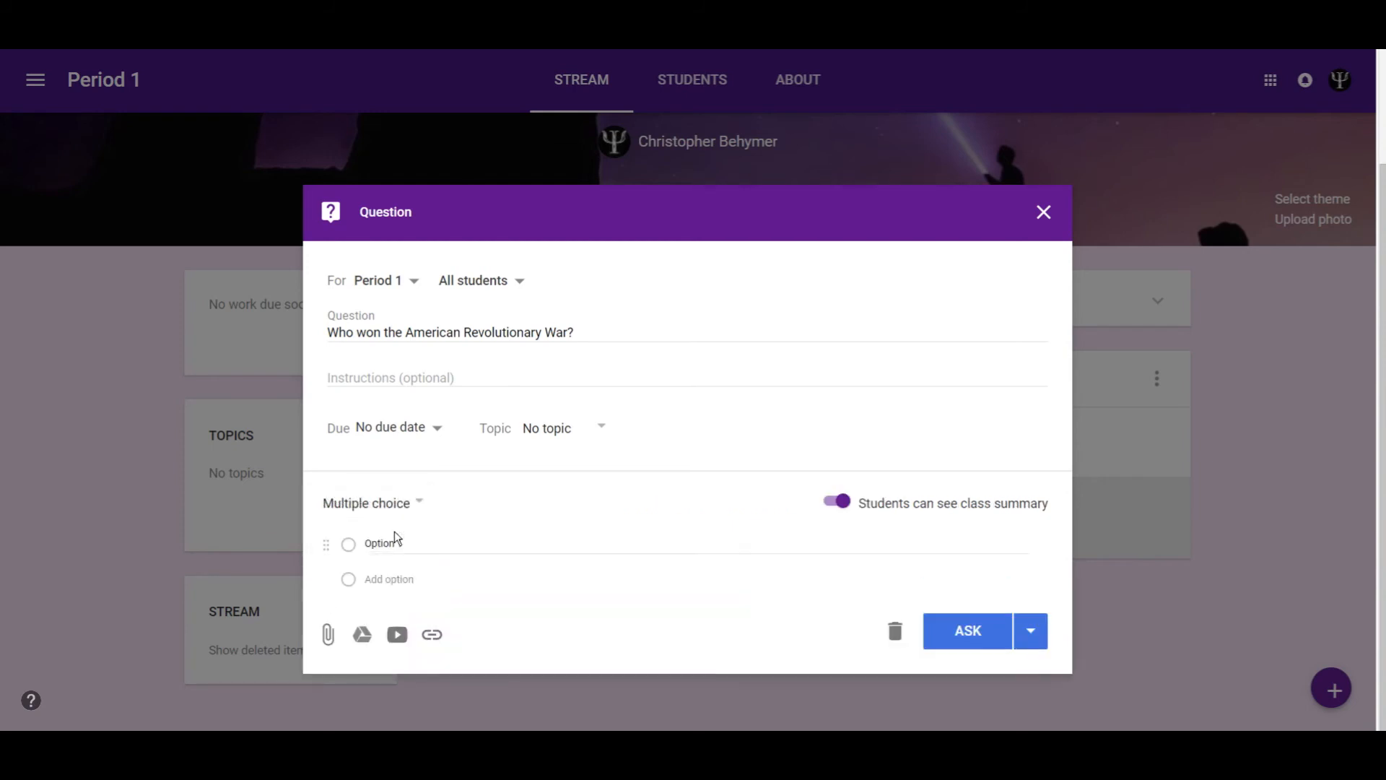
{"action": "left_click", "coordinate": [388, 546]}
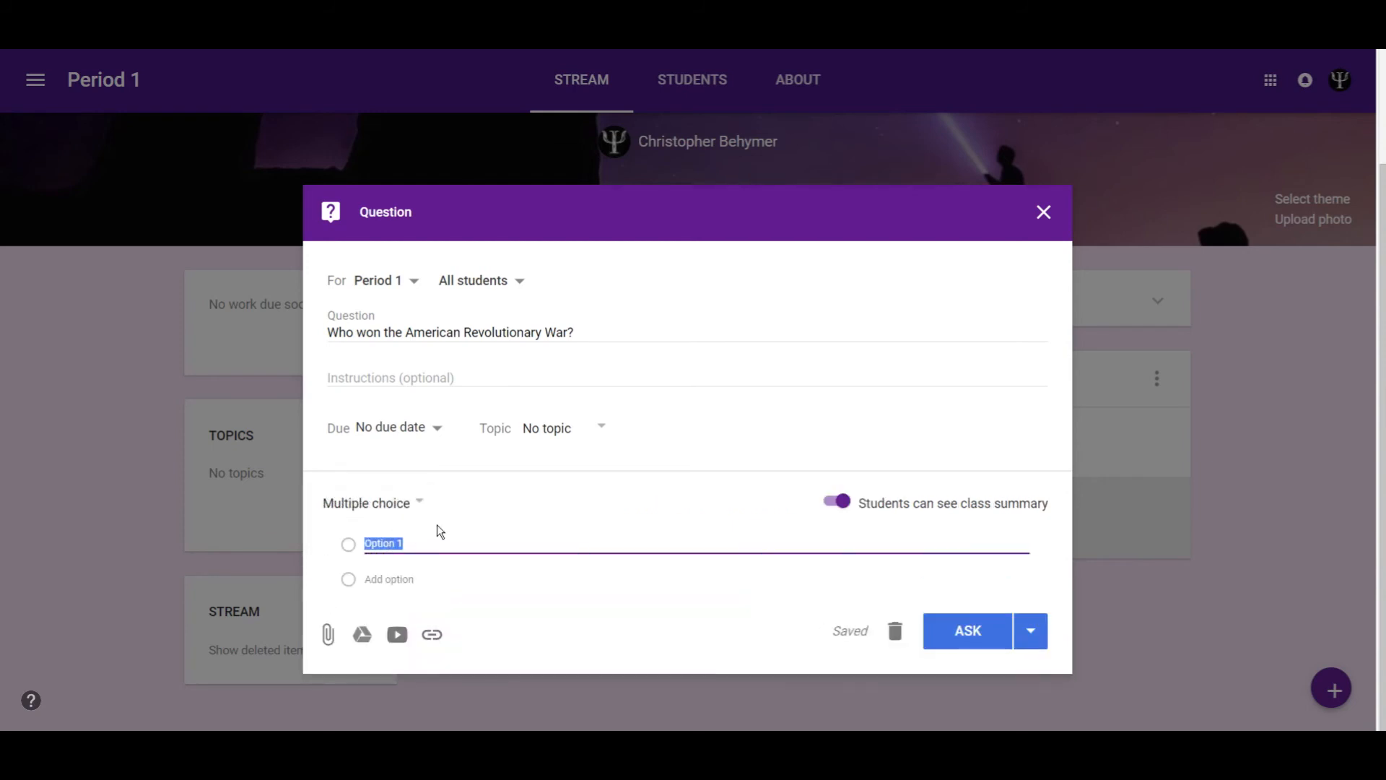
{"action": "type", "text": "United States"}
{"action": "key", "text": "Return"}
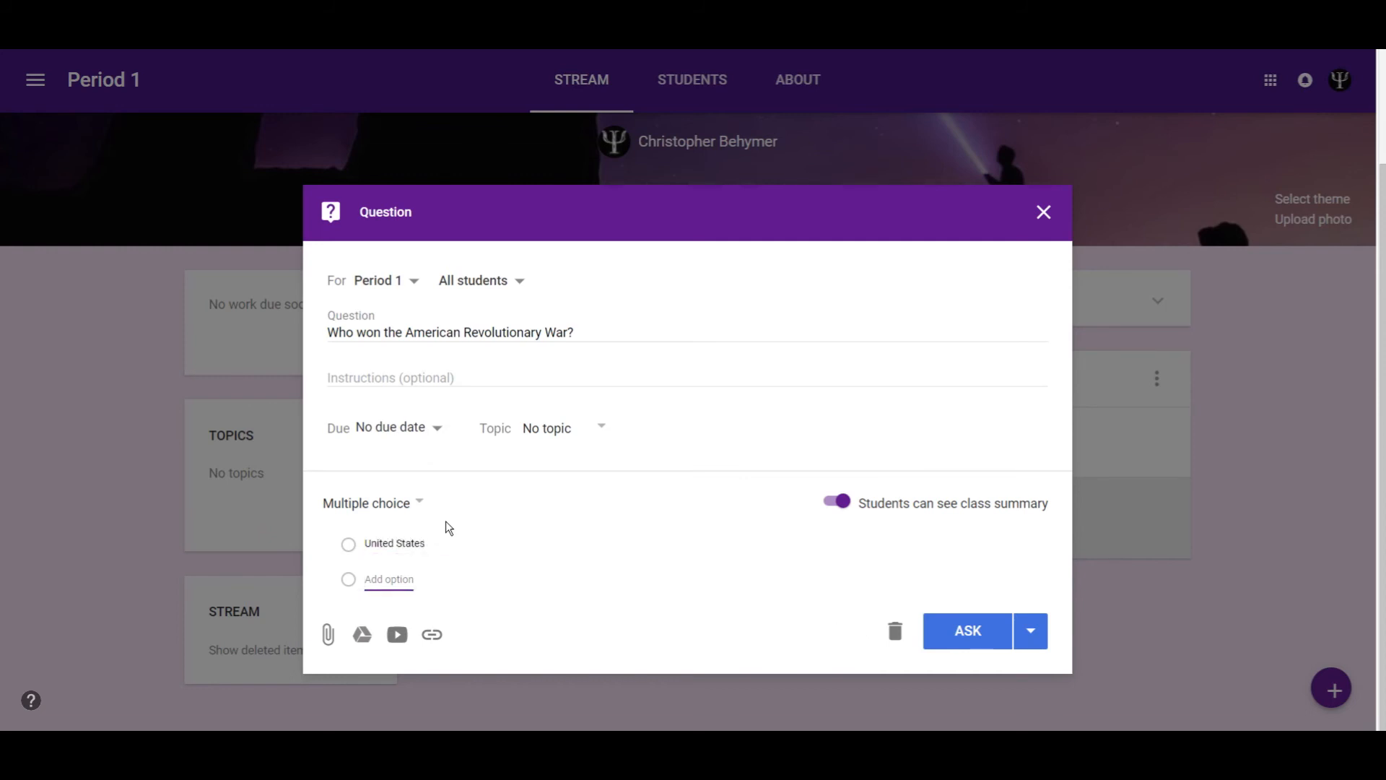
{"action": "type", "text": "Britain"}
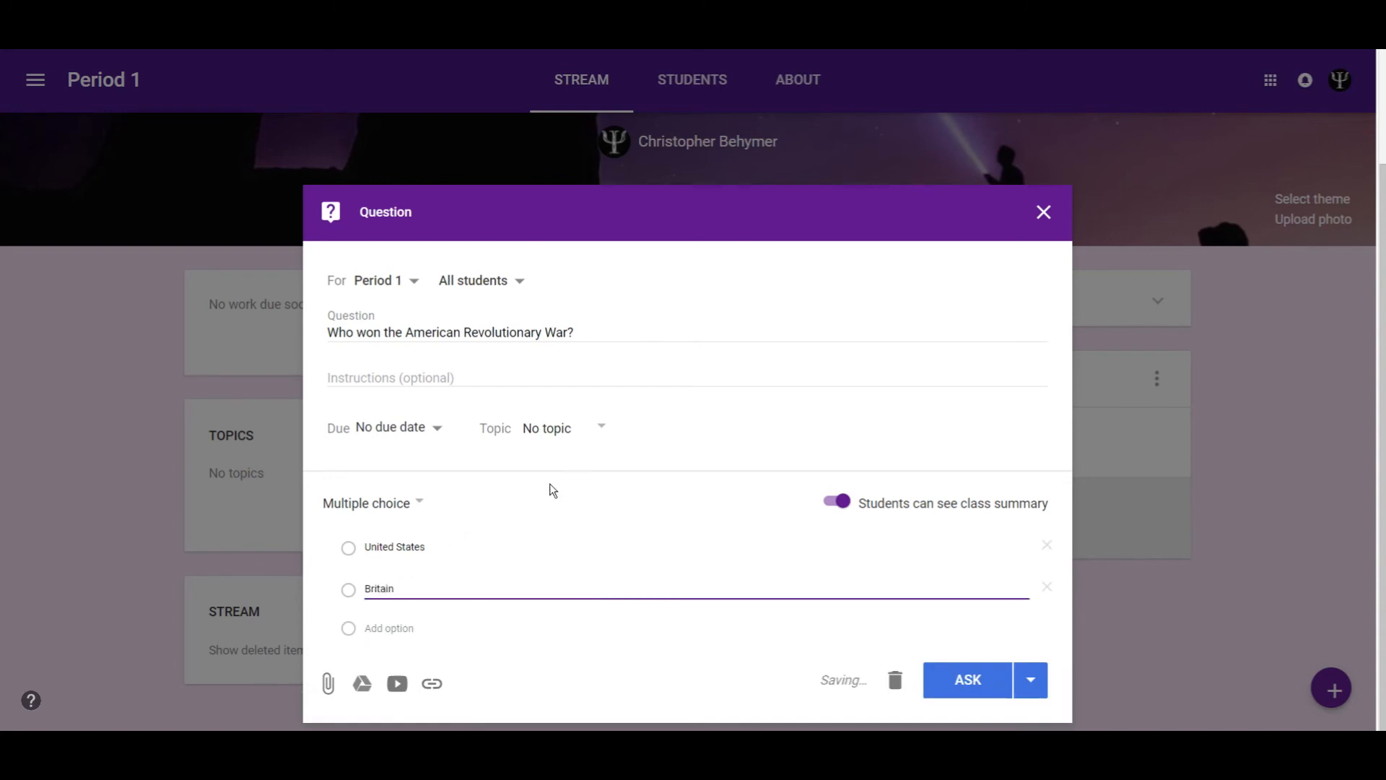
{"action": "left_click", "coordinate": [389, 505]}
{"action": "left_click", "coordinate": [380, 483]}
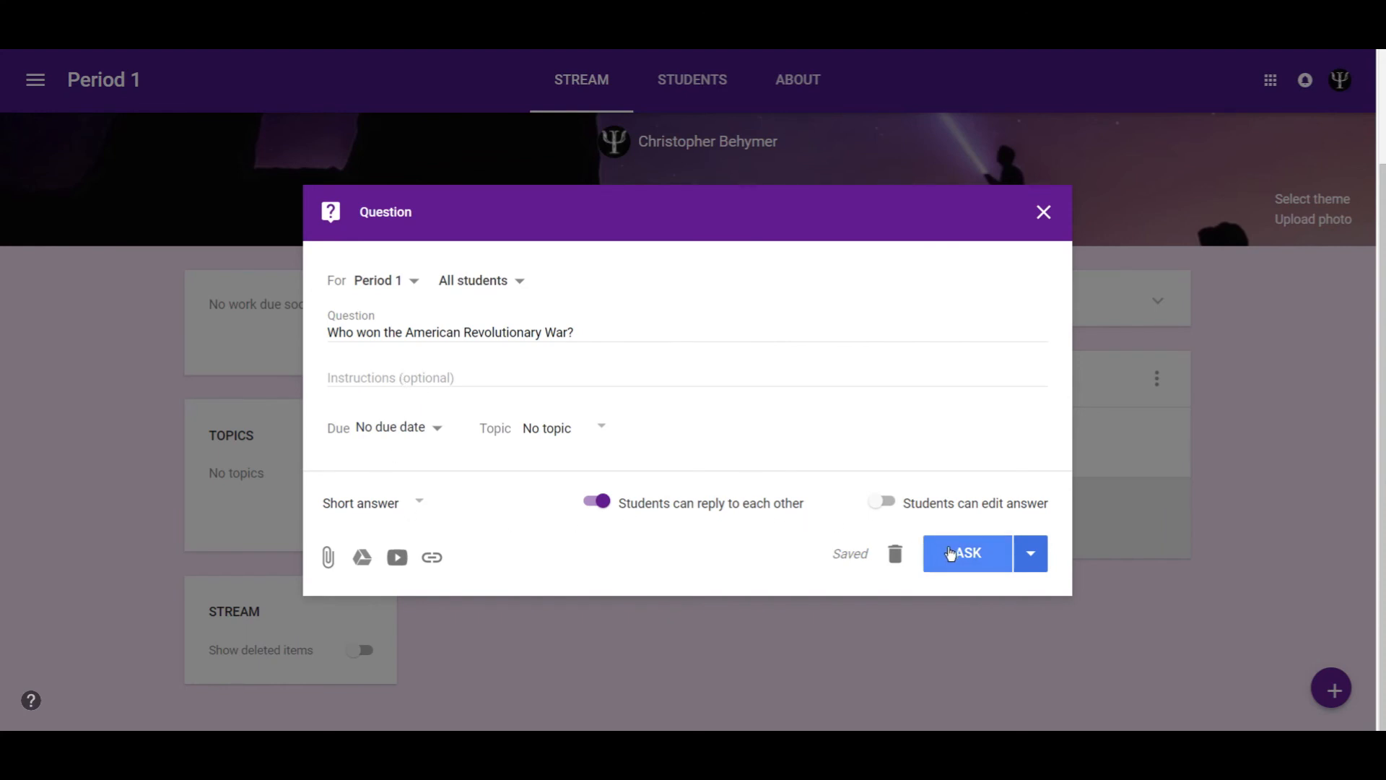
Allow students to edit their answer, post the question to the class and review it in the stream
{"action": "left_click", "coordinate": [974, 510]}
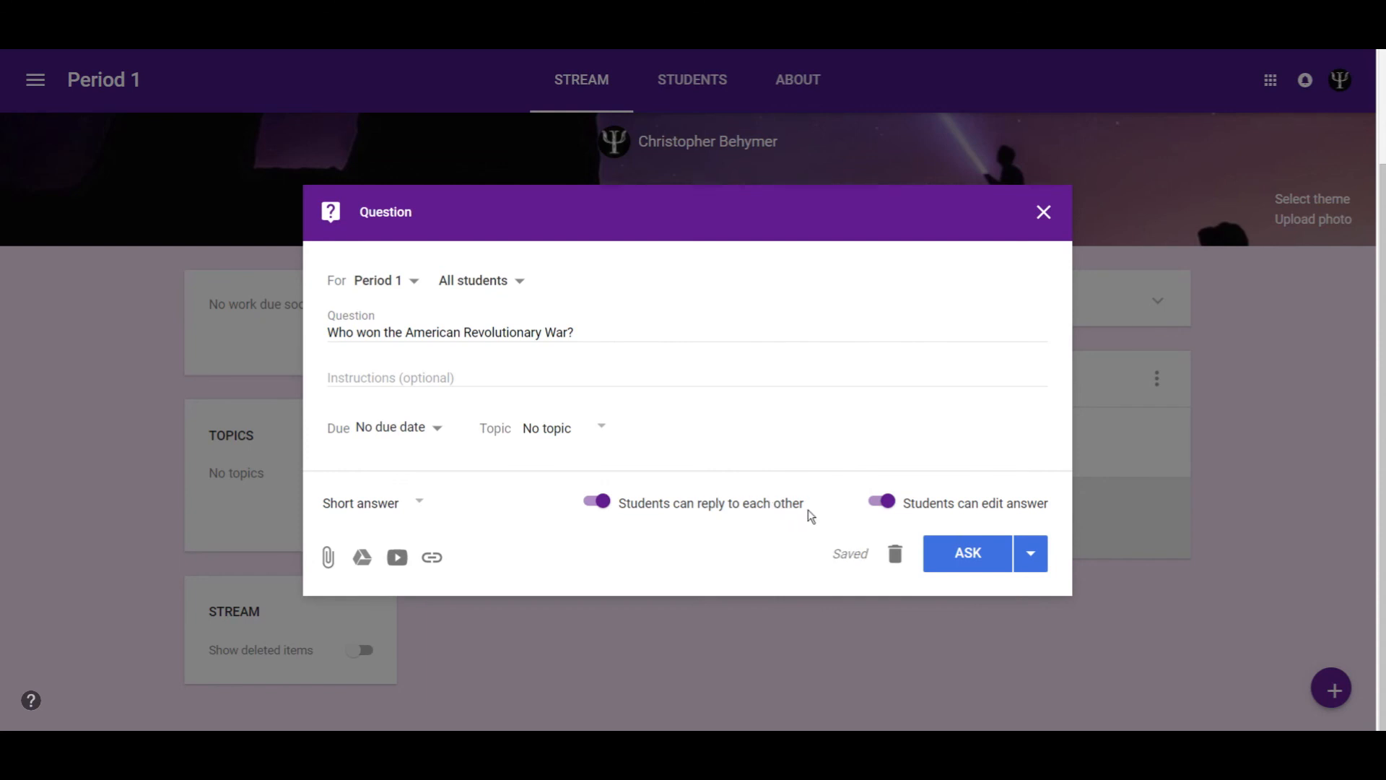
{"action": "left_click", "coordinate": [968, 556]}
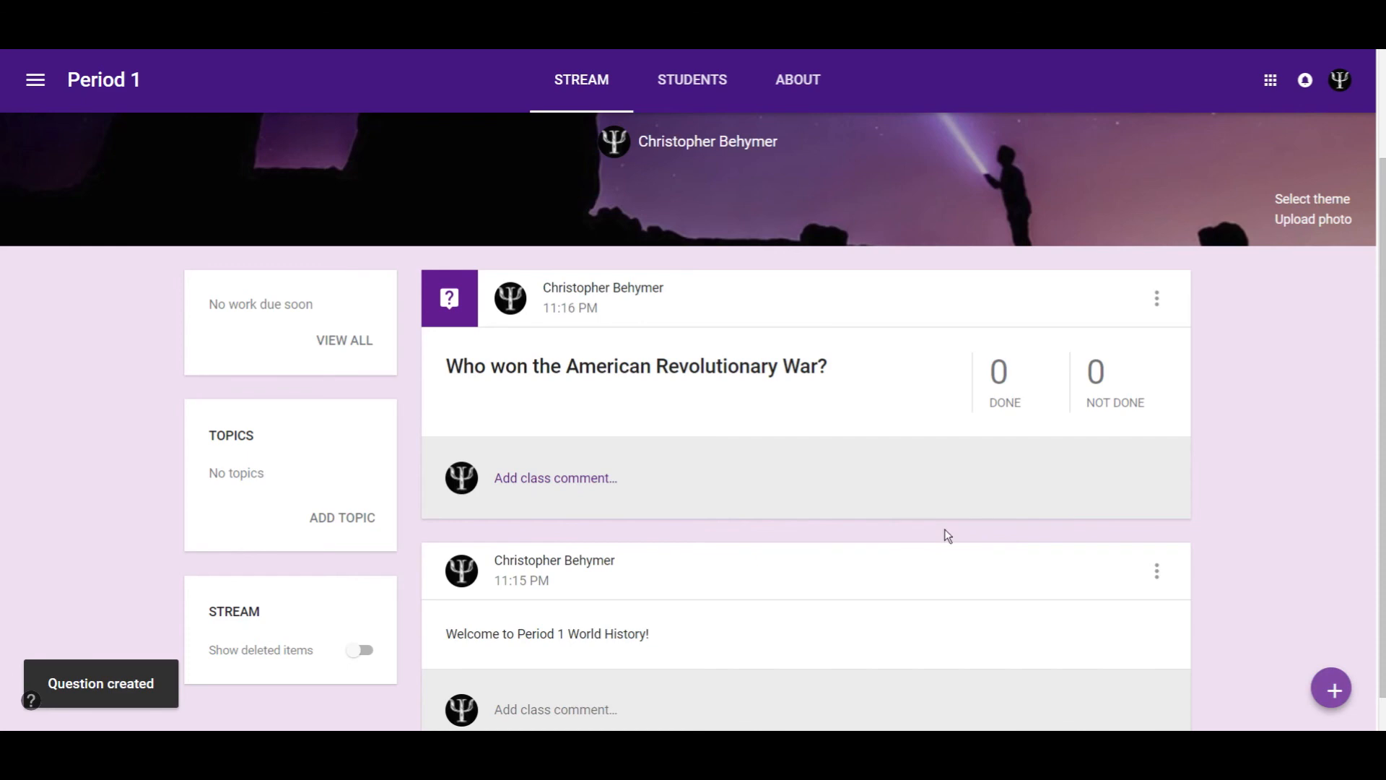
{"action": "scroll", "coordinate": [798, 665], "scroll_direction": "down", "scroll_amount": 1}
{"action": "scroll", "coordinate": [715, 656], "scroll_direction": "up", "scroll_amount": 3}
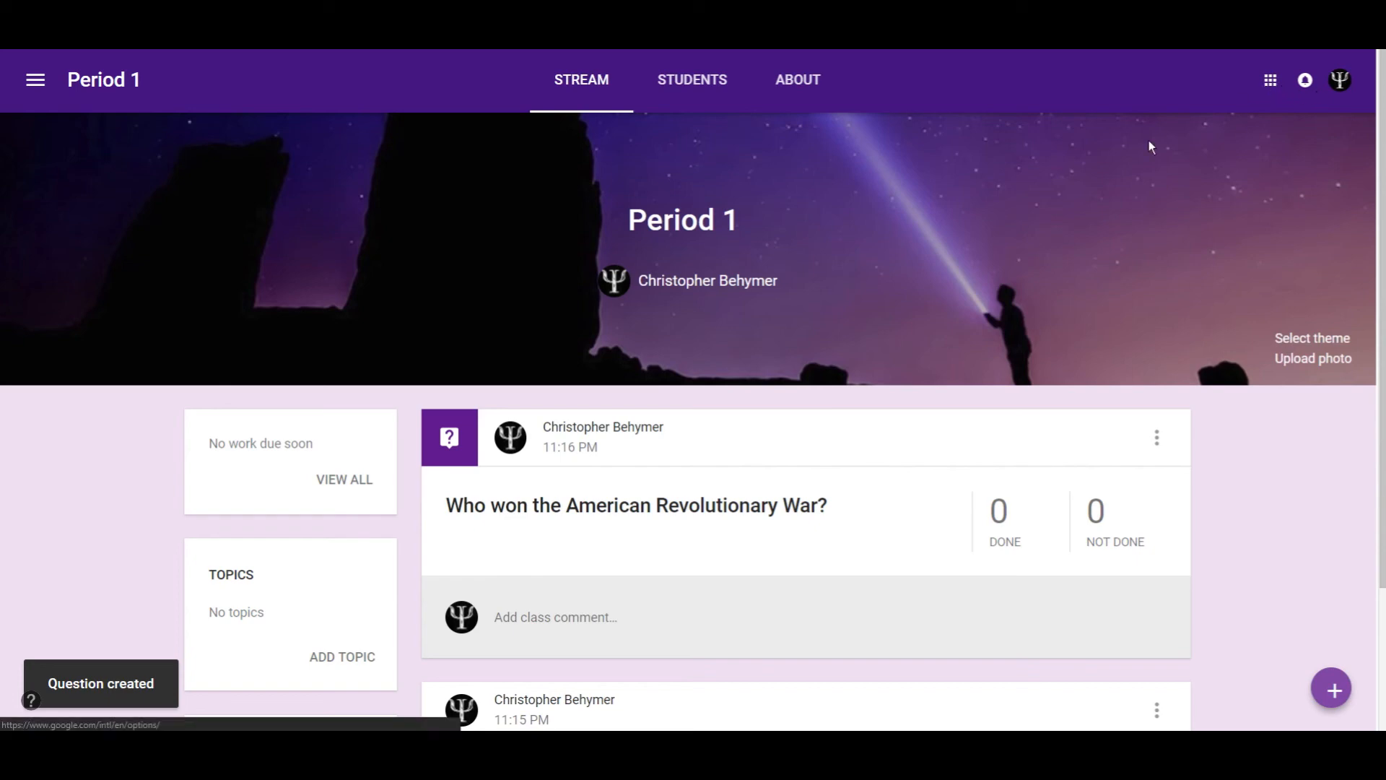
{"action": "scroll", "coordinate": [551, 322], "scroll_direction": "down", "scroll_amount": 2}
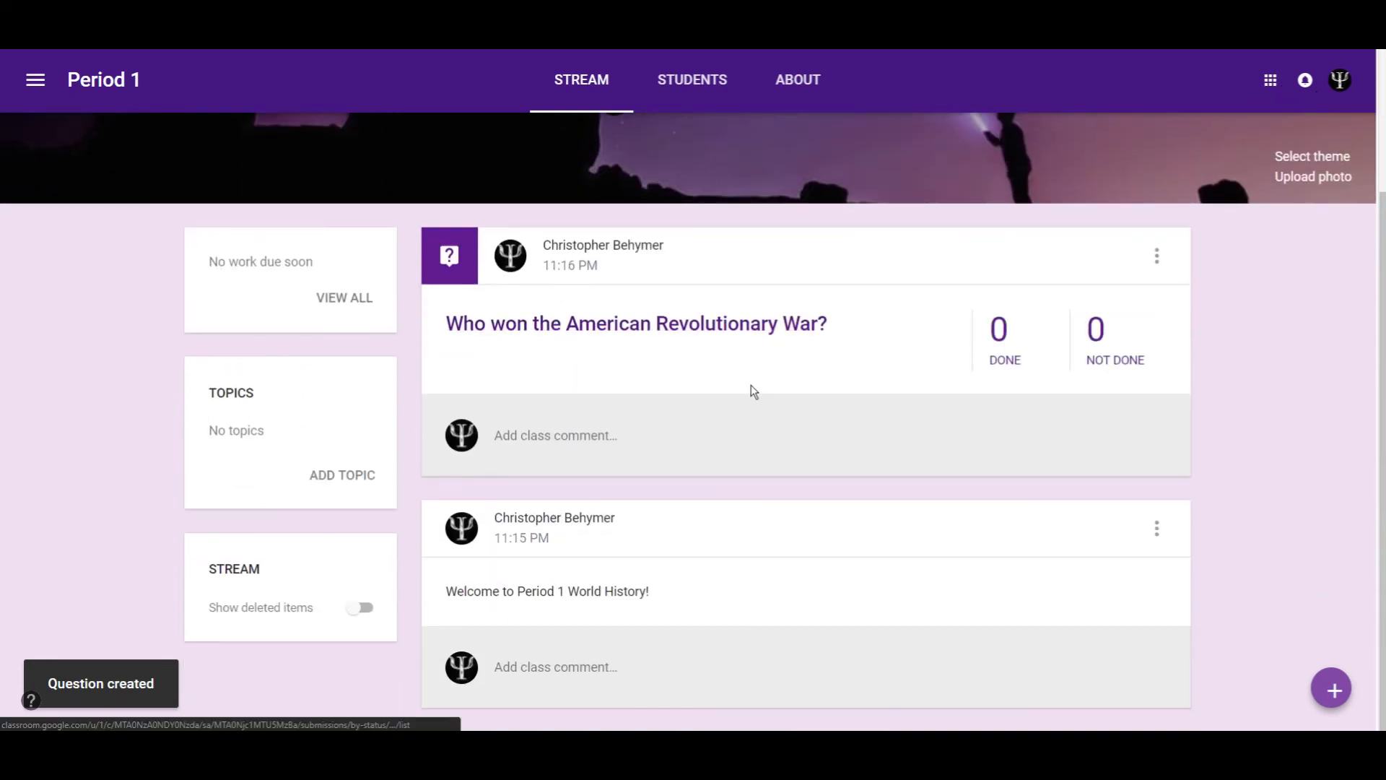